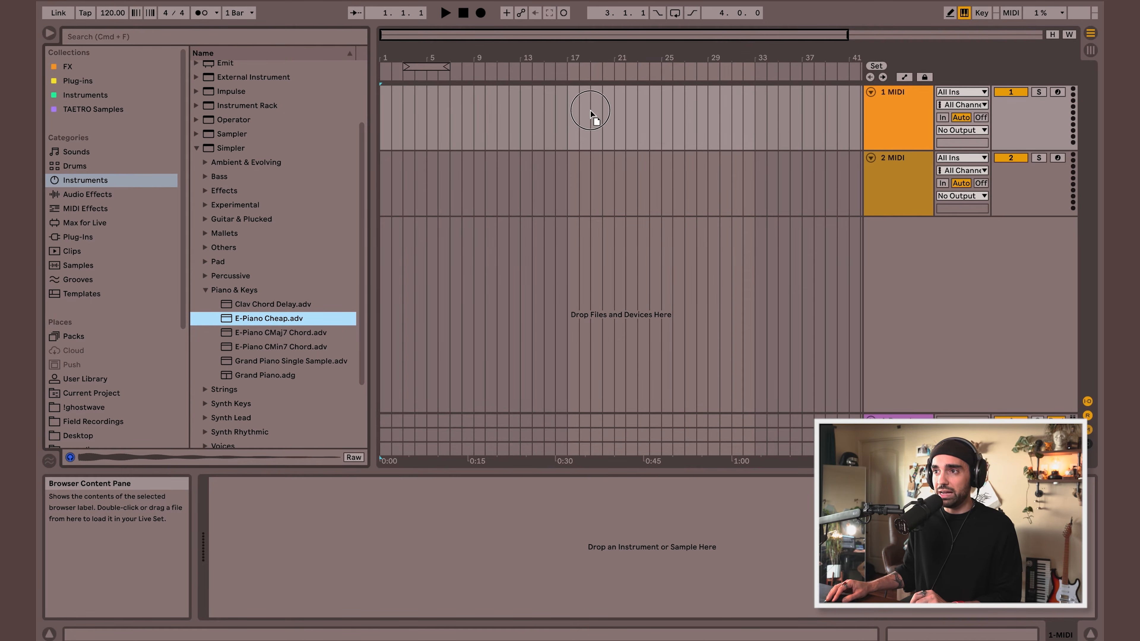
Step: Load the E-Piano Cheap preset onto the first MIDI track and name the track CHORDS
left_click_drag(601, 113, 600, 110)
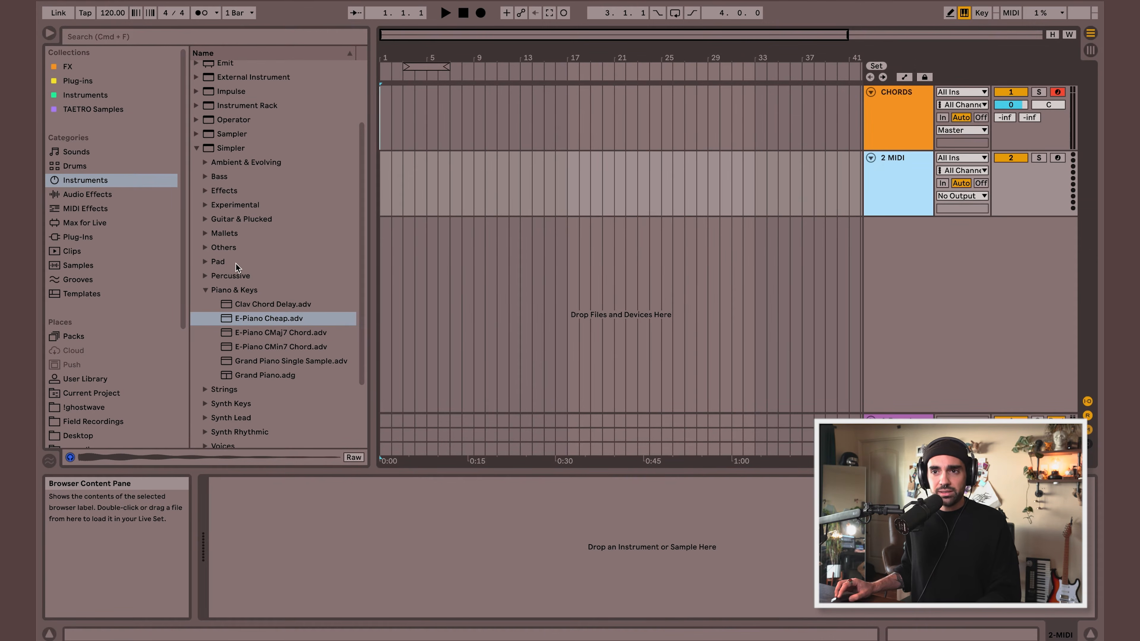
Step: Audition Simpler mallet, plucked and wind presets, and load Mystic Whistle onto the second MIDI track, named MELODY
left_click(204, 290)
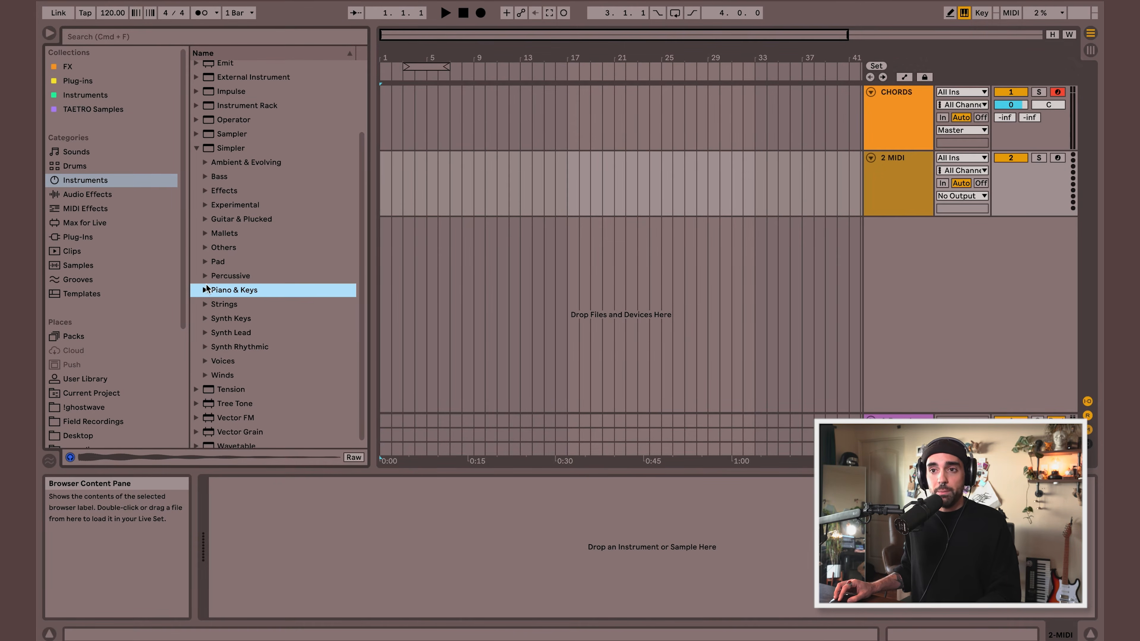
left_click(205, 235)
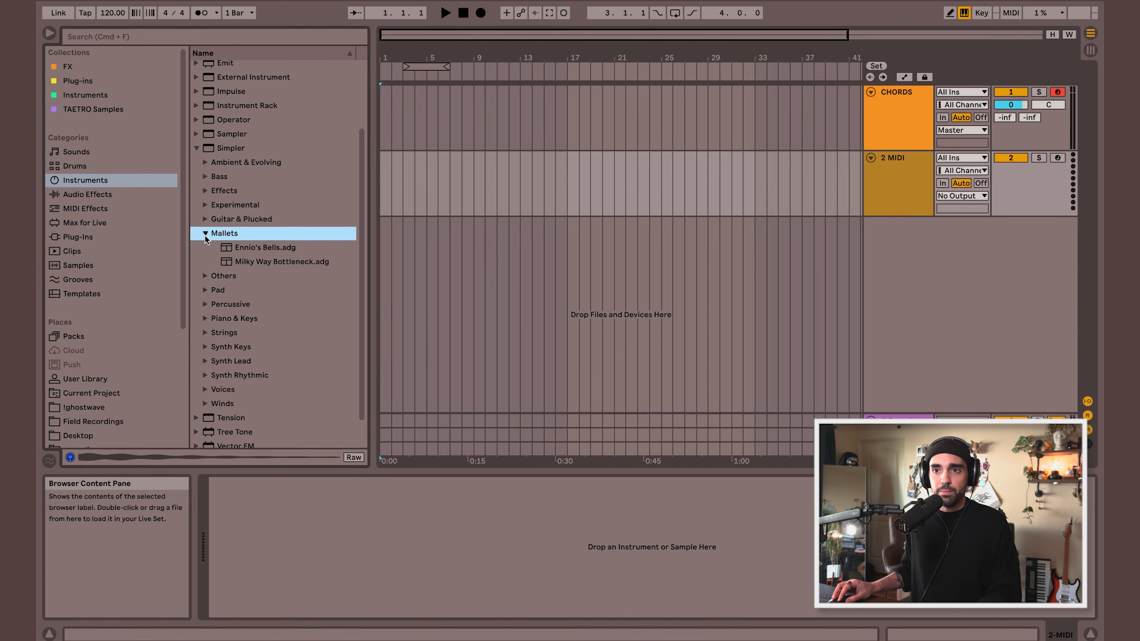
left_click(244, 248)
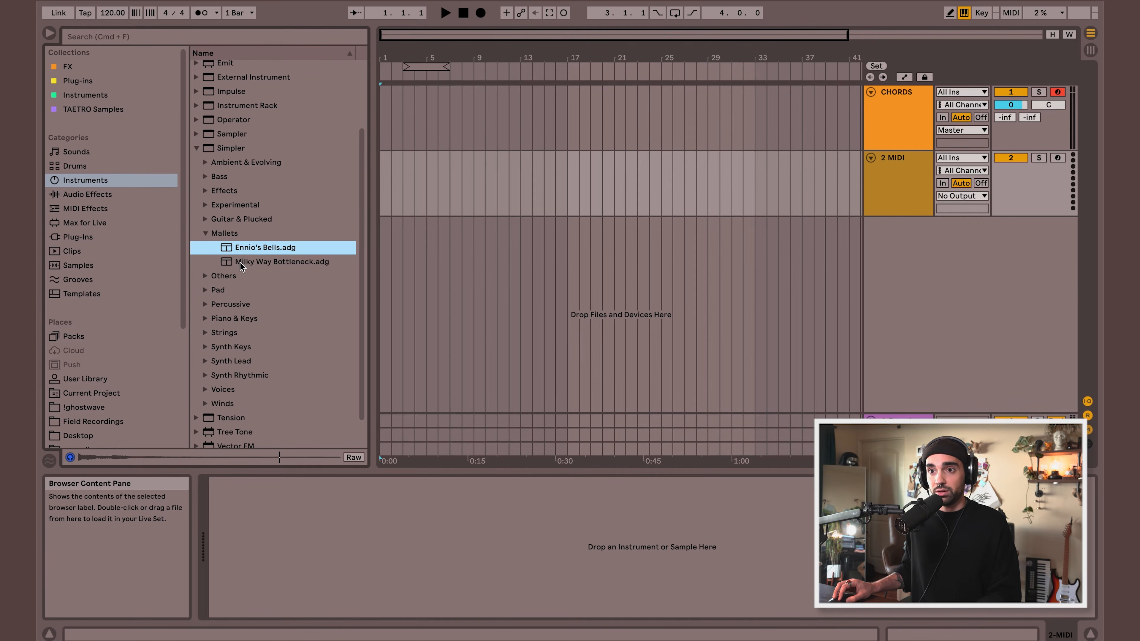
left_click(240, 261)
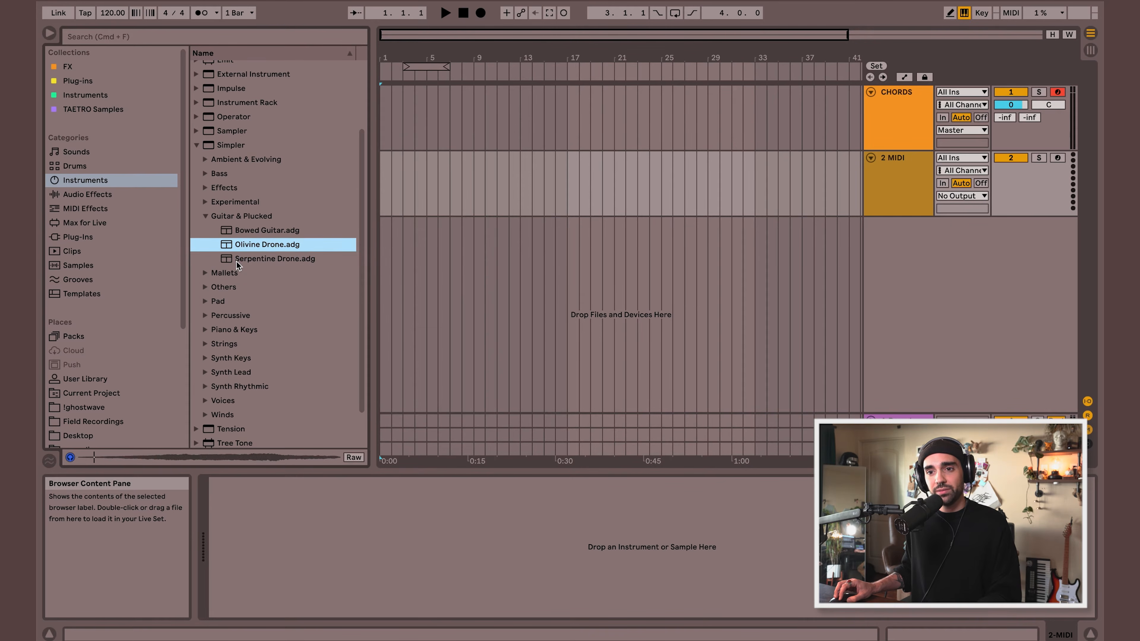
left_click(237, 261)
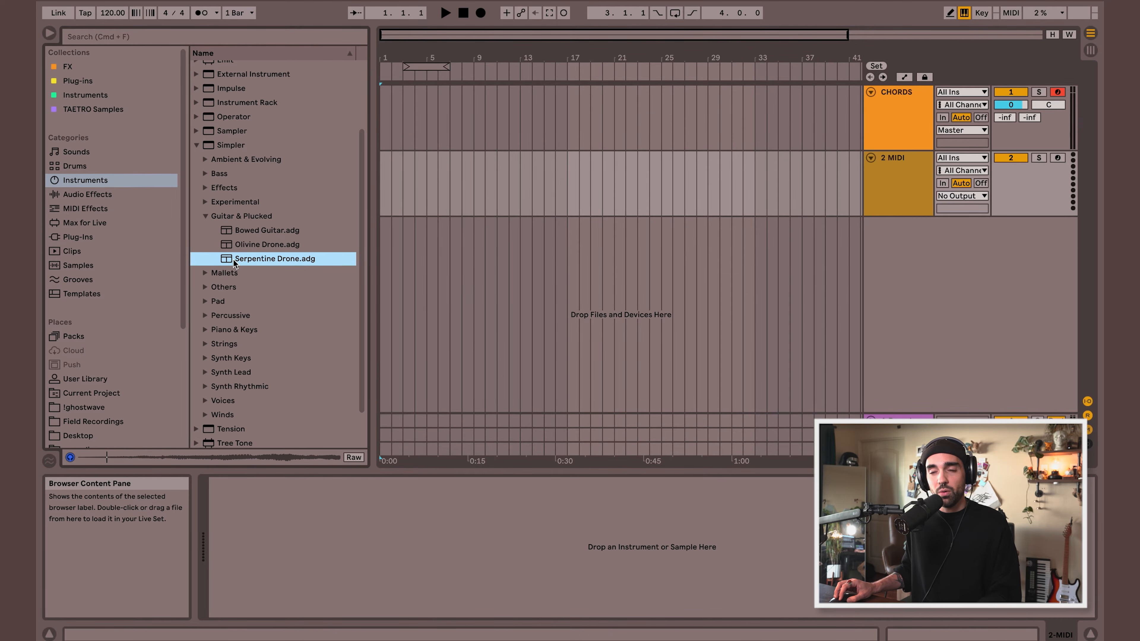
left_click(206, 217)
left_click(205, 372)
left_click(248, 388)
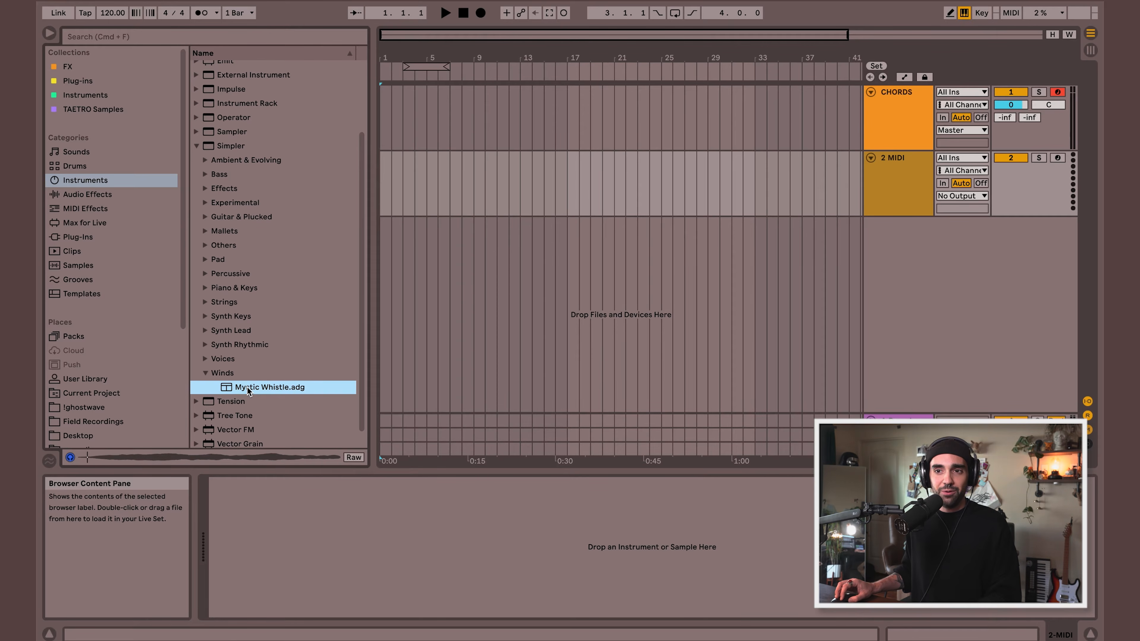
left_click_drag(235, 388, 619, 236)
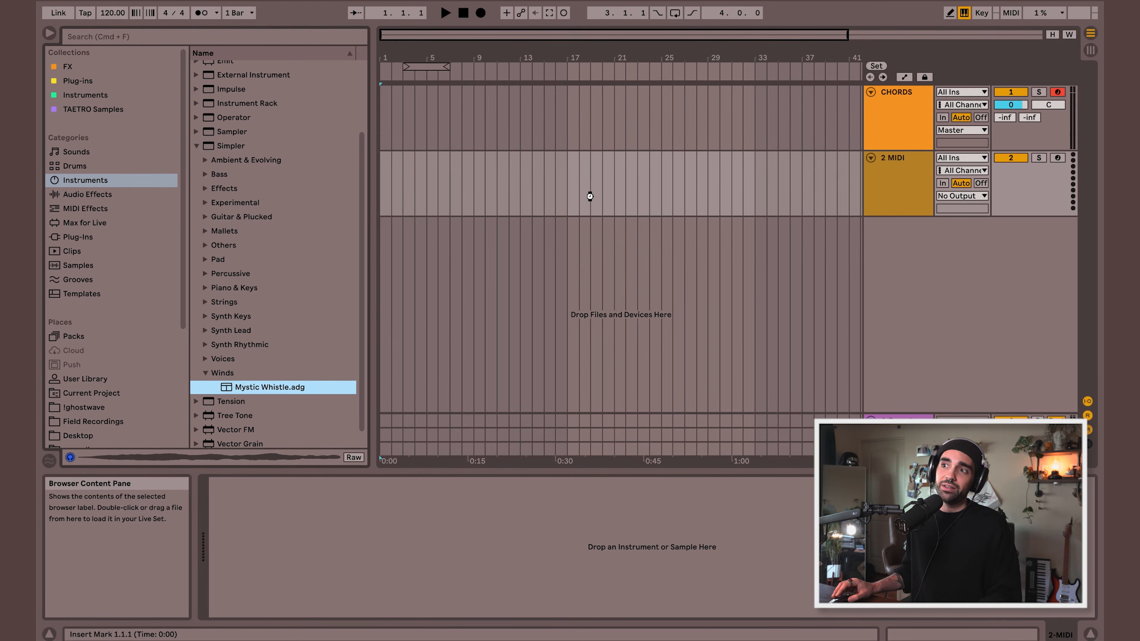
left_click_drag(590, 196, 590, 195)
left_click(908, 188)
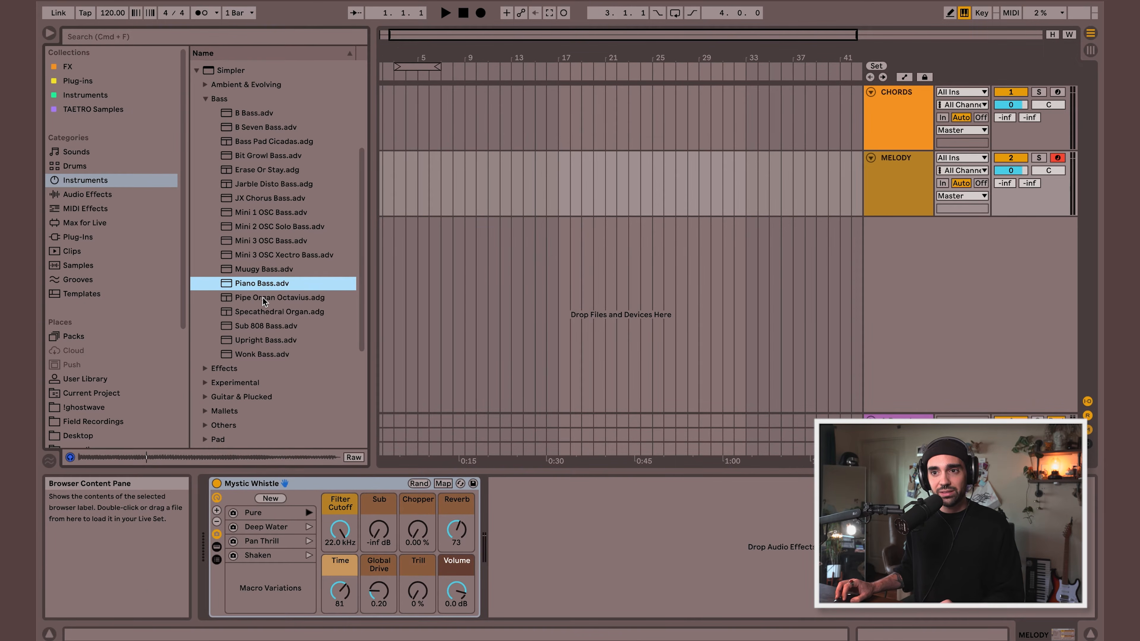
Step: Audition Simpler bass presets and load Wonk Bass onto a new track named BASS
left_click(263, 298)
left_click(262, 327)
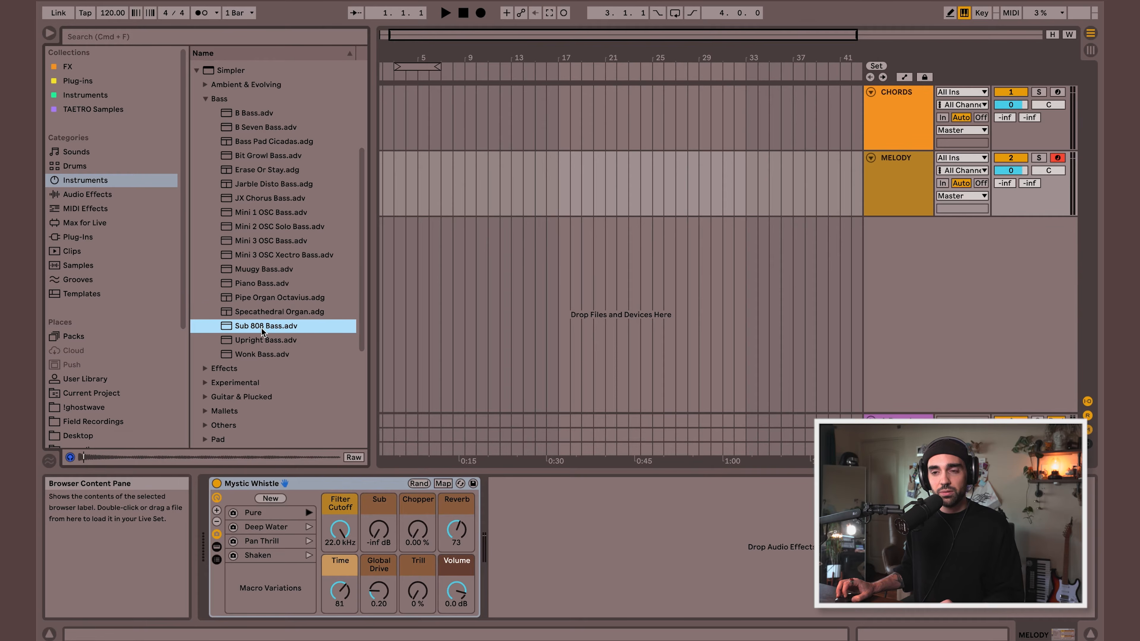
left_click(262, 341)
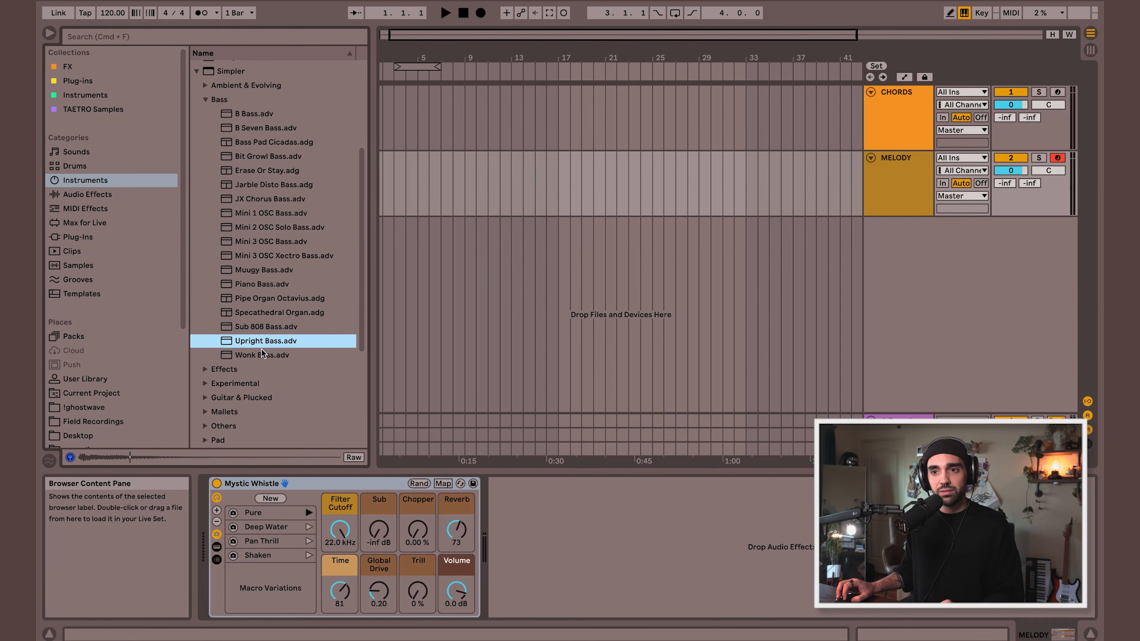
key("Down")
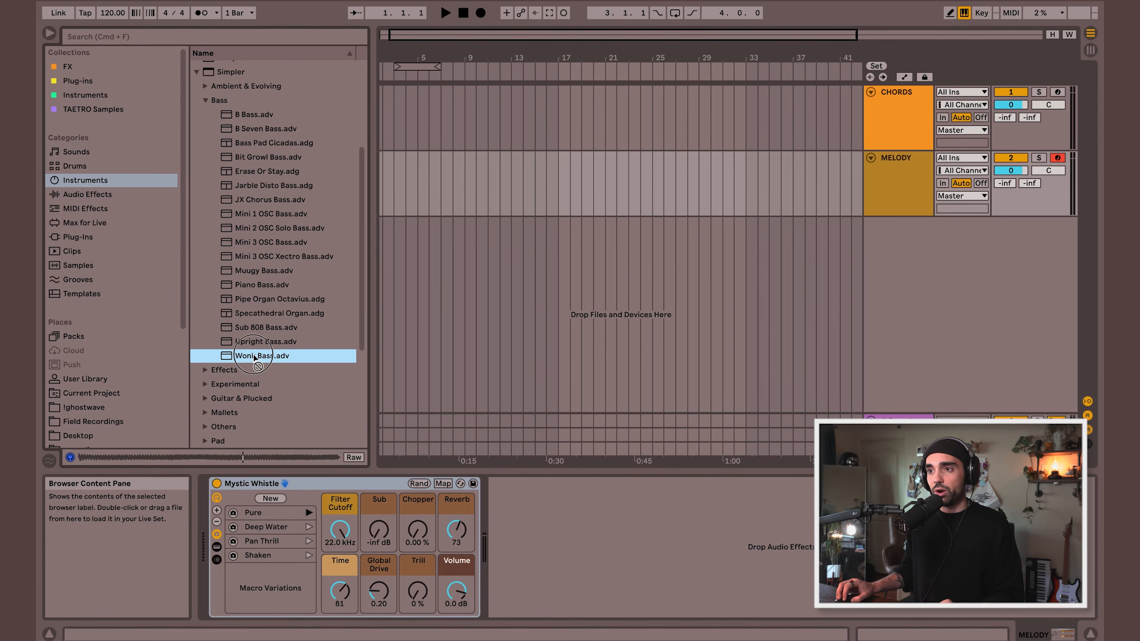
left_click_drag(455, 271, 454, 272)
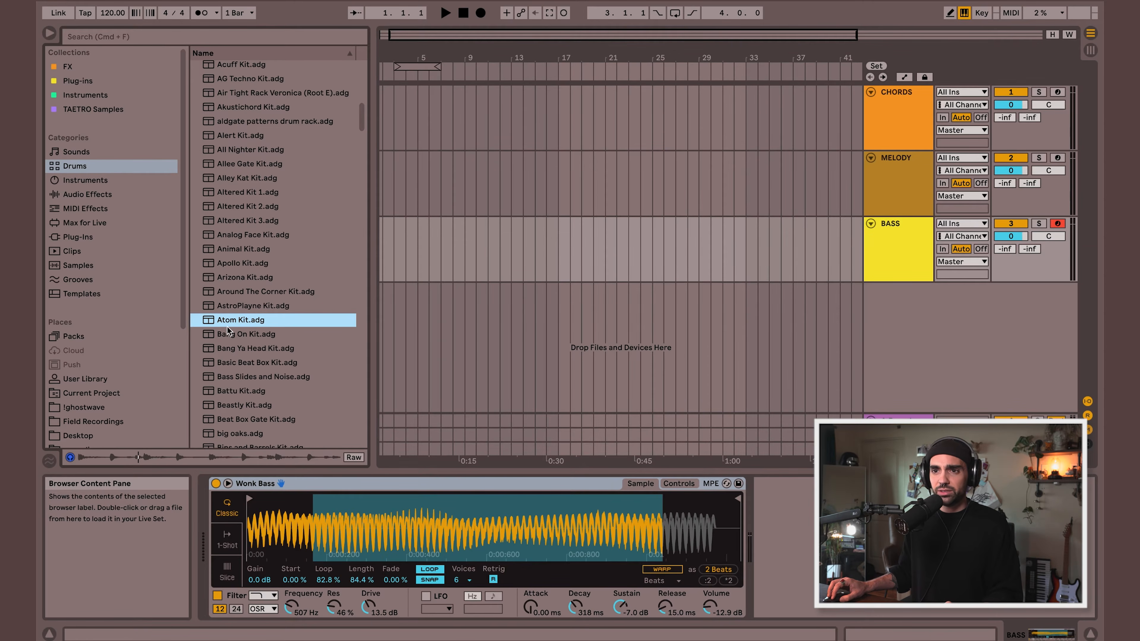
Step: Add the Atom Kit drum rack as a new track below BASS and name it DRUMS
left_click_drag(456, 316, 456, 317)
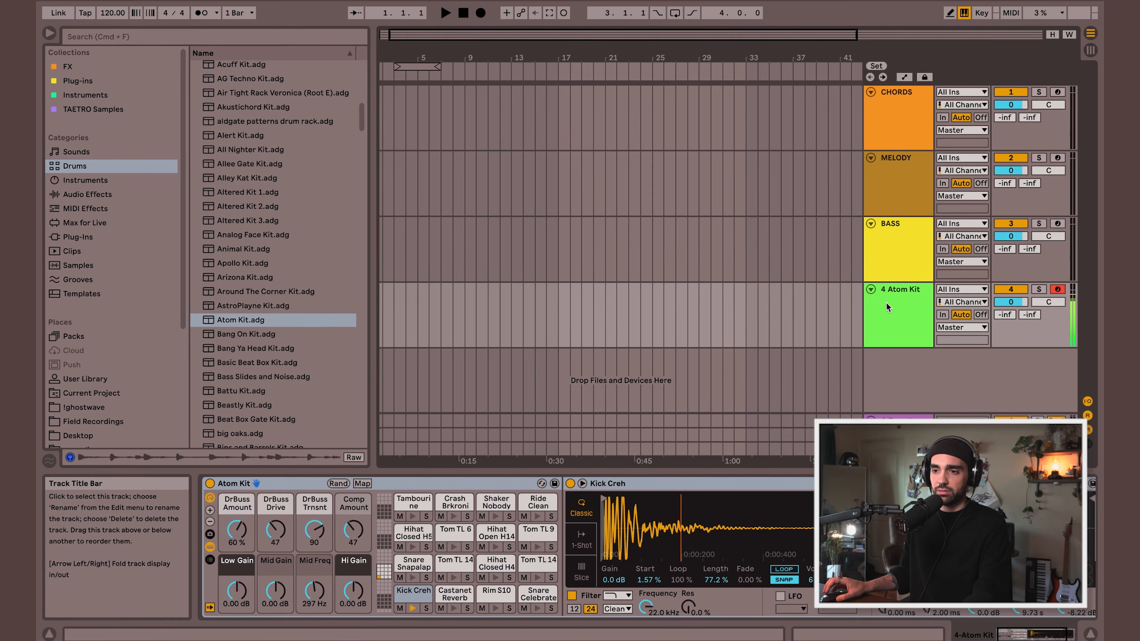
key("w")
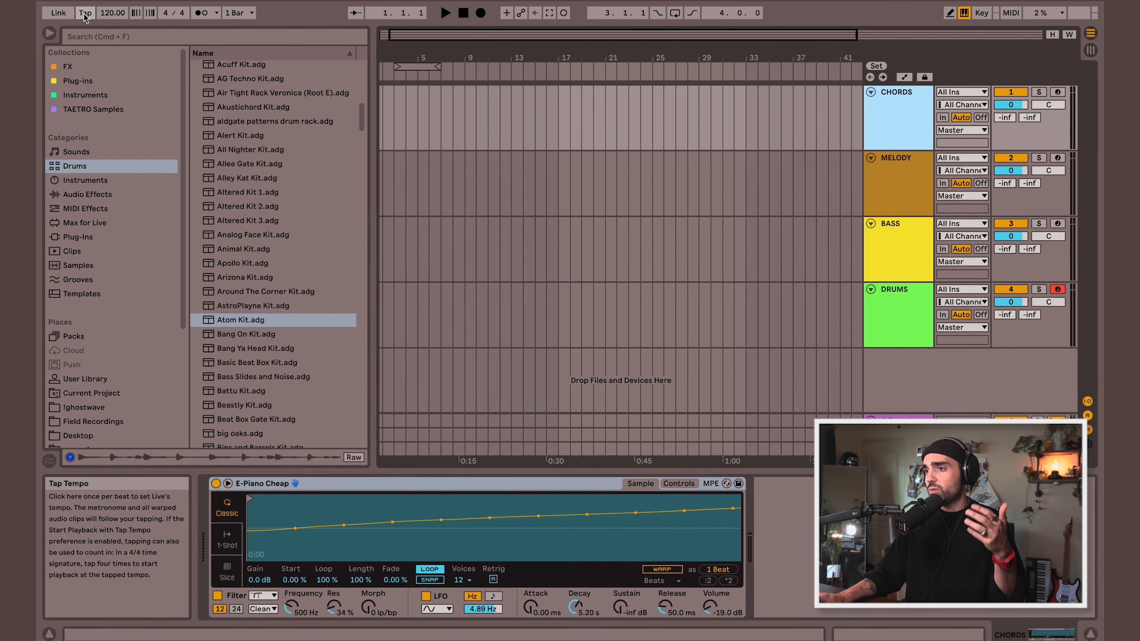
Step: Tap in the project tempo at 70 BPM
left_click(85, 13)
left_click(85, 13)
left_click(85, 13)
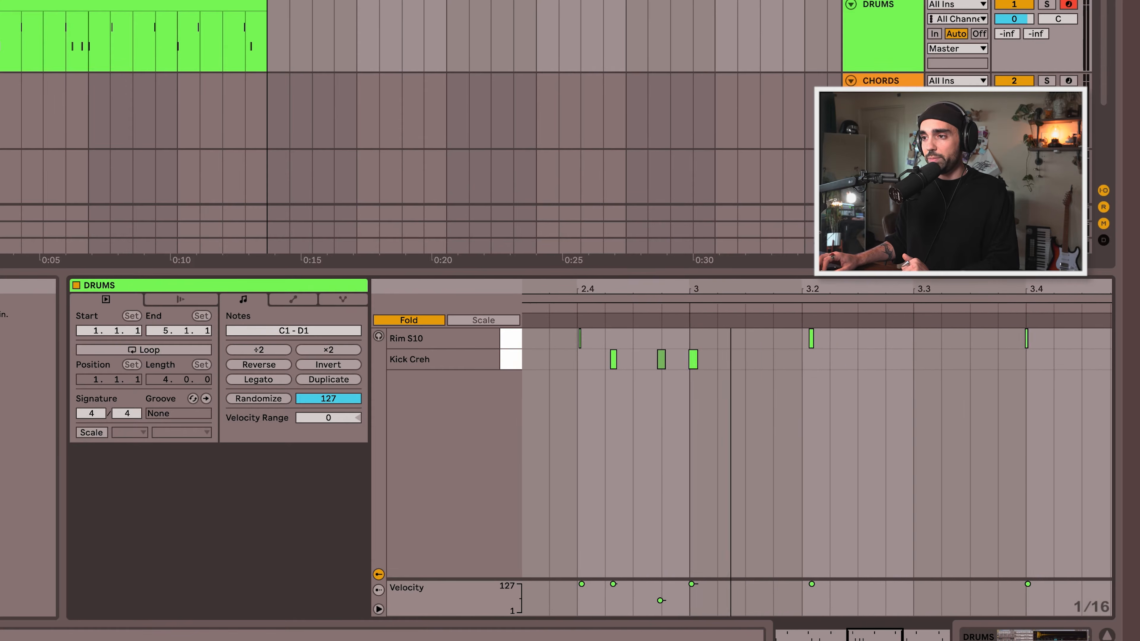
Step: Select every kick and rim note in the DRUMS clip and quantize them
left_click_drag(779, 289, 779, 259)
key("ctrl+a")
key("ctrl+shift+u")
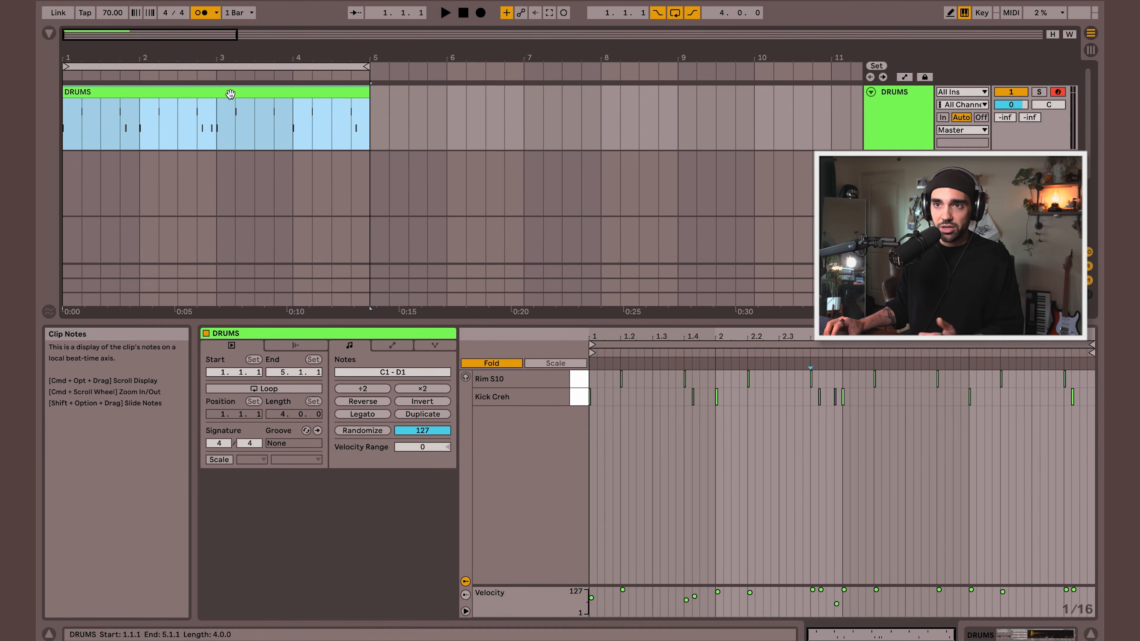
Step: Duplicate the four-bar DRUMS clip so the copy starts at bar 5
left_click(197, 93)
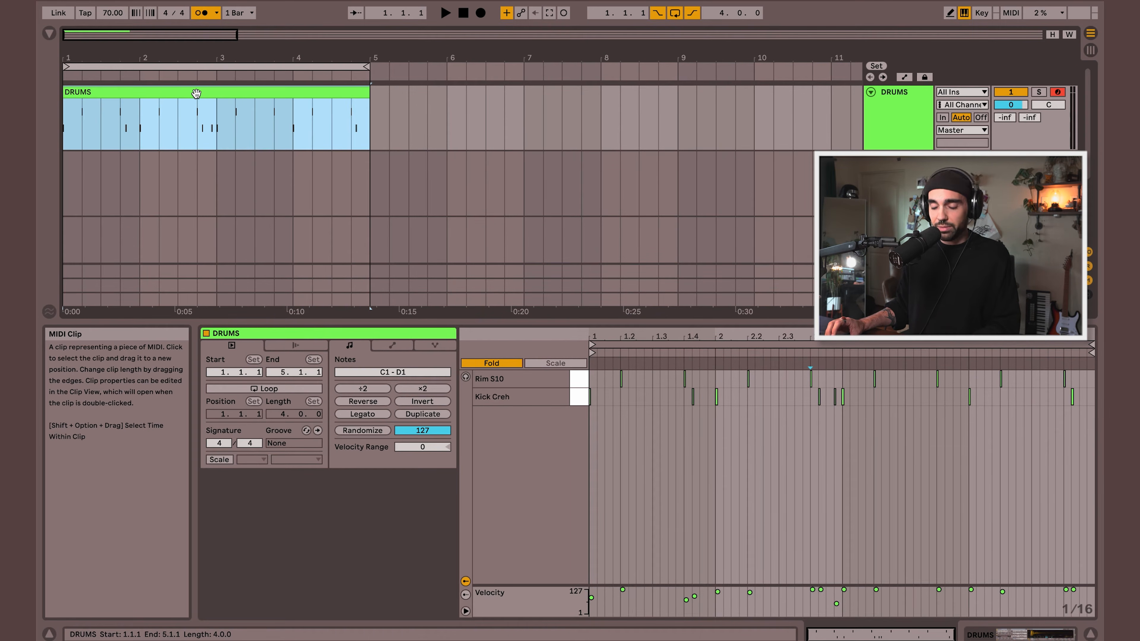
right_click(196, 94)
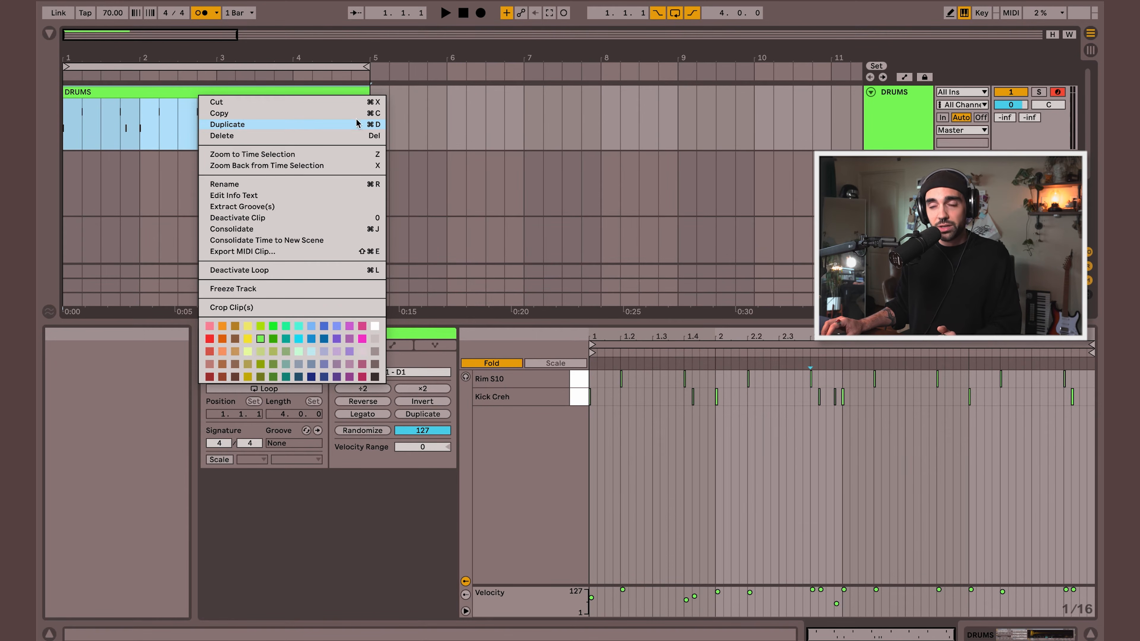
left_click(166, 97)
key("super+d")
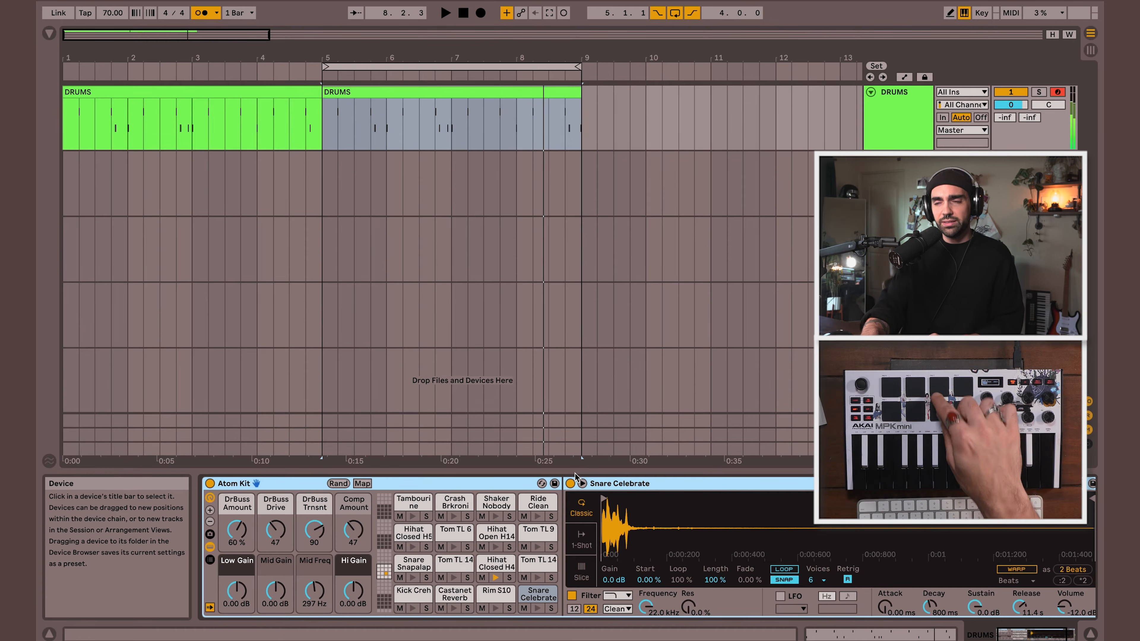
Step: Record Hihat Closed H4 and Snare Celebrate hits over the duplicated drum clip in bars 5 to 9
left_click(482, 14)
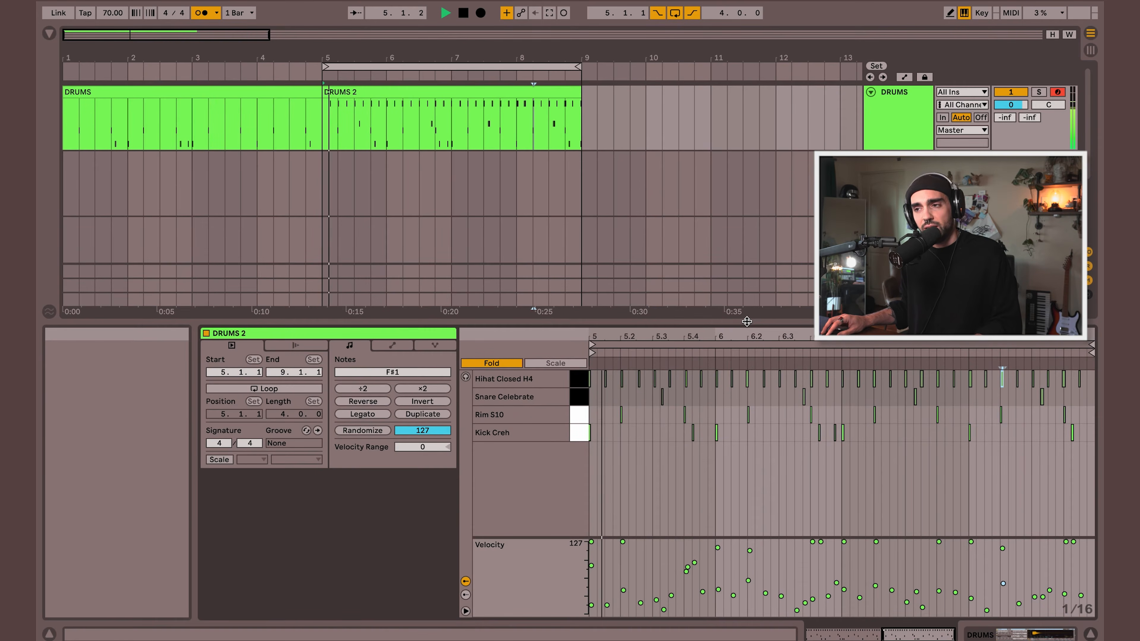
left_click_drag(747, 322, 746, 470)
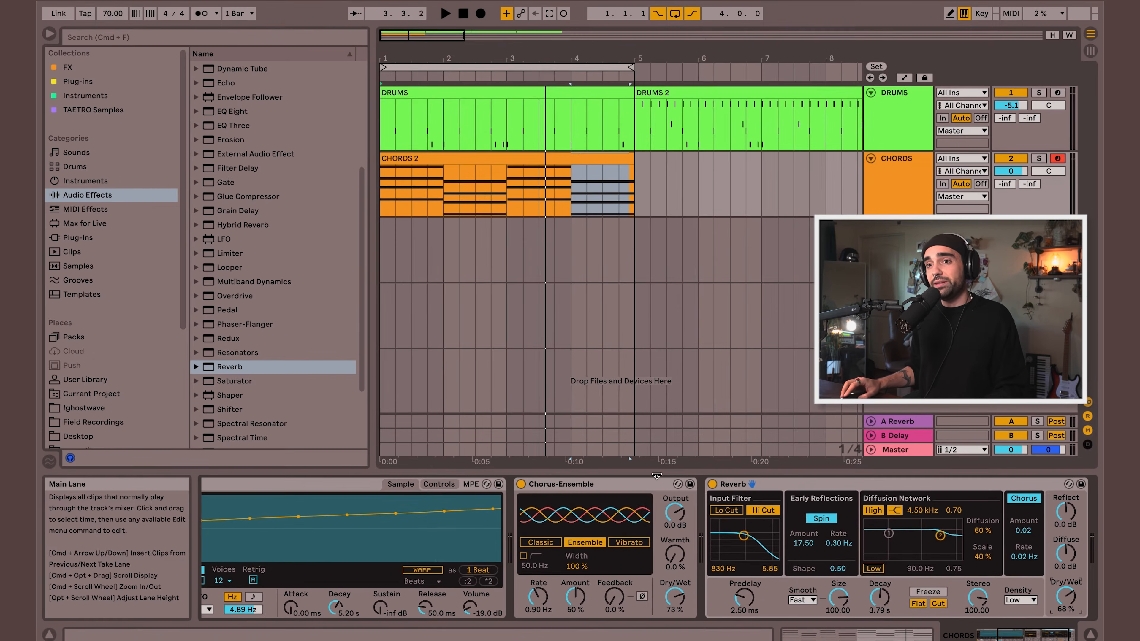
Step: Look through the audio effects list and start recording on the armed CHORDS track
scroll(262, 238, "up", 5)
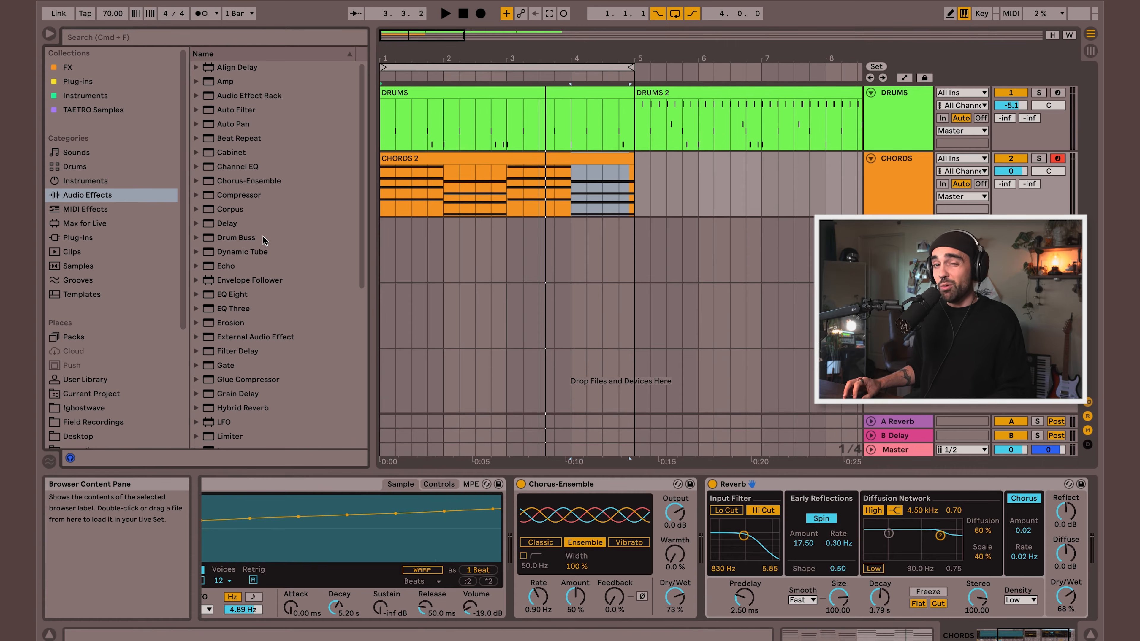
scroll(258, 257, "down", 5)
scroll(267, 262, "up", 5)
left_click(480, 13)
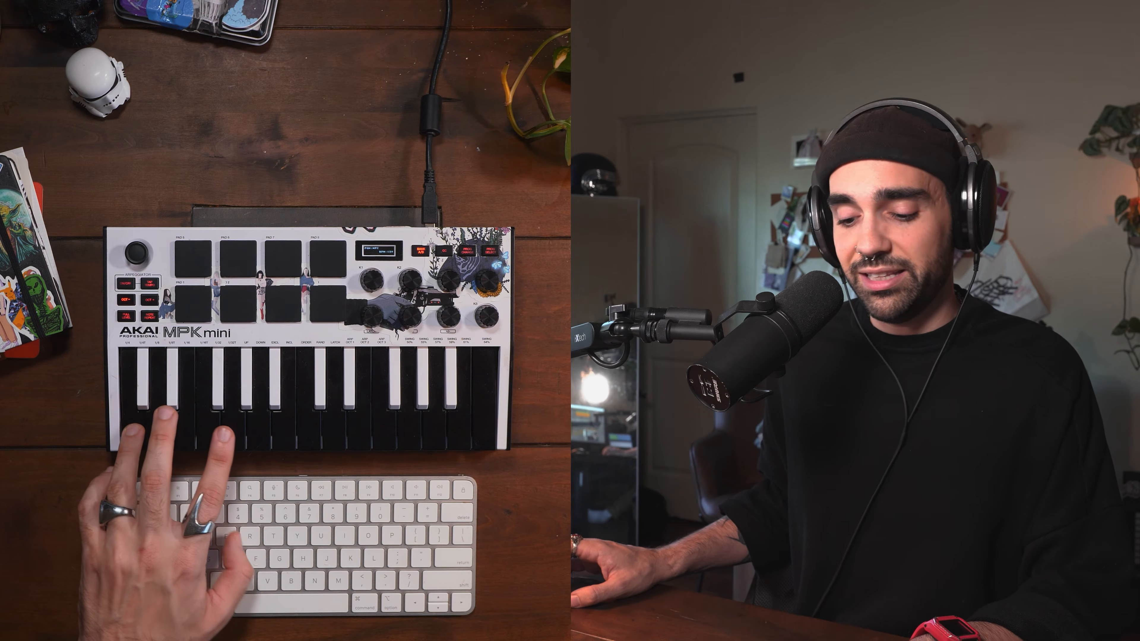
Step: Copy the first four-bar CHORDS clip onto the BASS track at bar 1
left_click(422, 95)
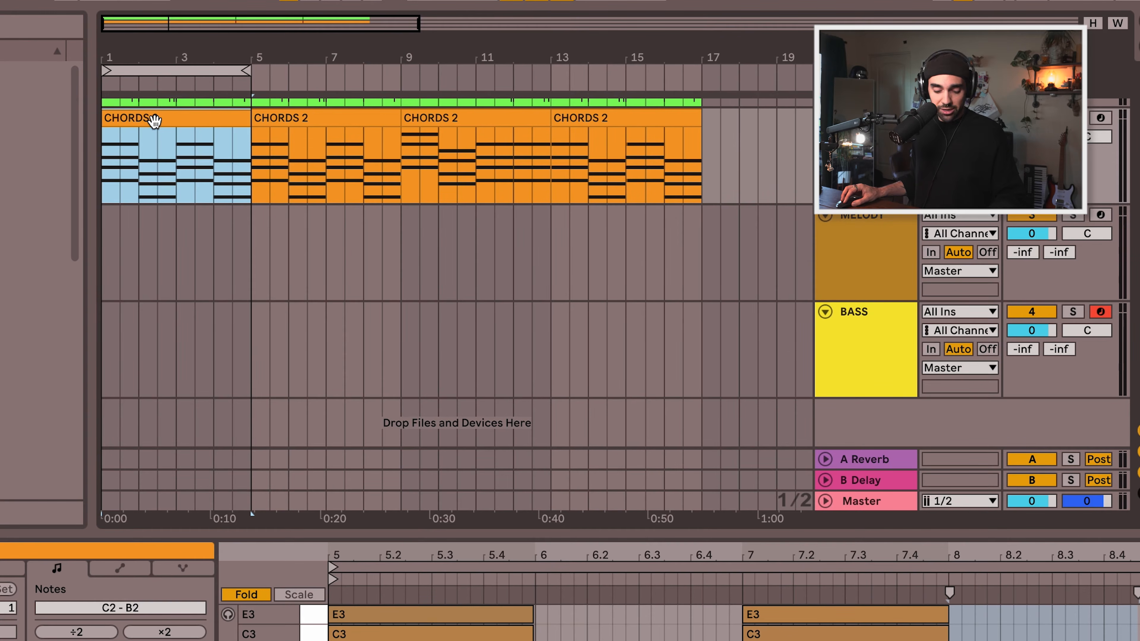
left_click_drag(144, 118, 146, 131)
left_click_drag(146, 186, 146, 244)
mouse_move(144, 304)
left_mouse_down()
mouse_move(144, 316)
mouse_move(127, 313)
left_mouse_up()
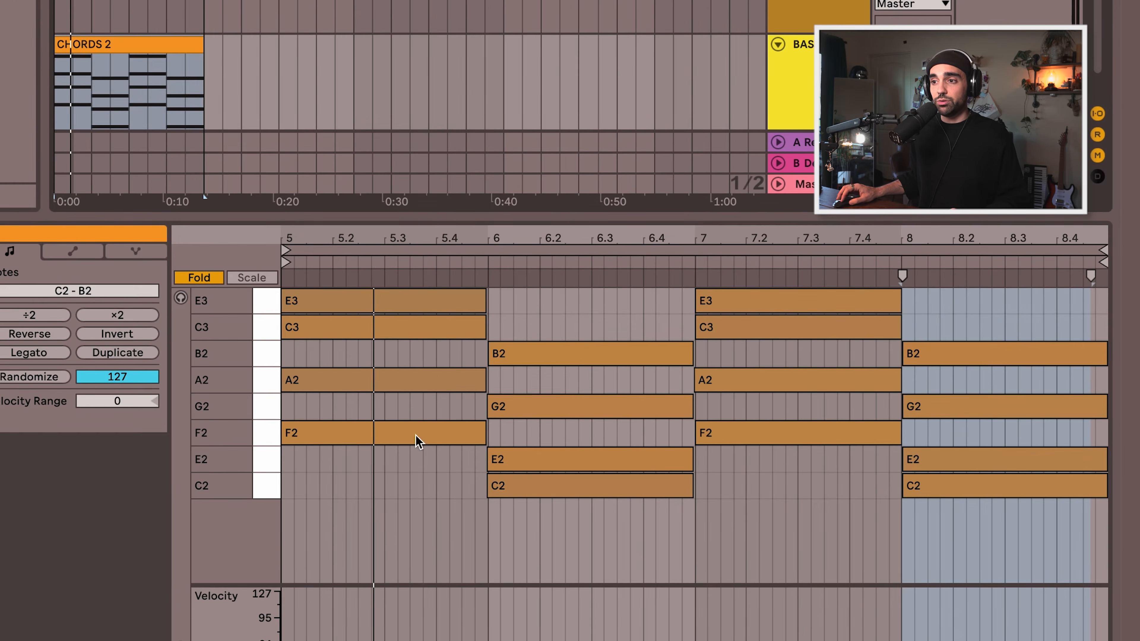
Step: Single out the lowest note of each chord in the bass clip: F2, C2, F2 and C2
left_click(417, 437)
left_click(451, 461)
left_click(565, 492)
left_click(801, 434)
left_click(948, 486)
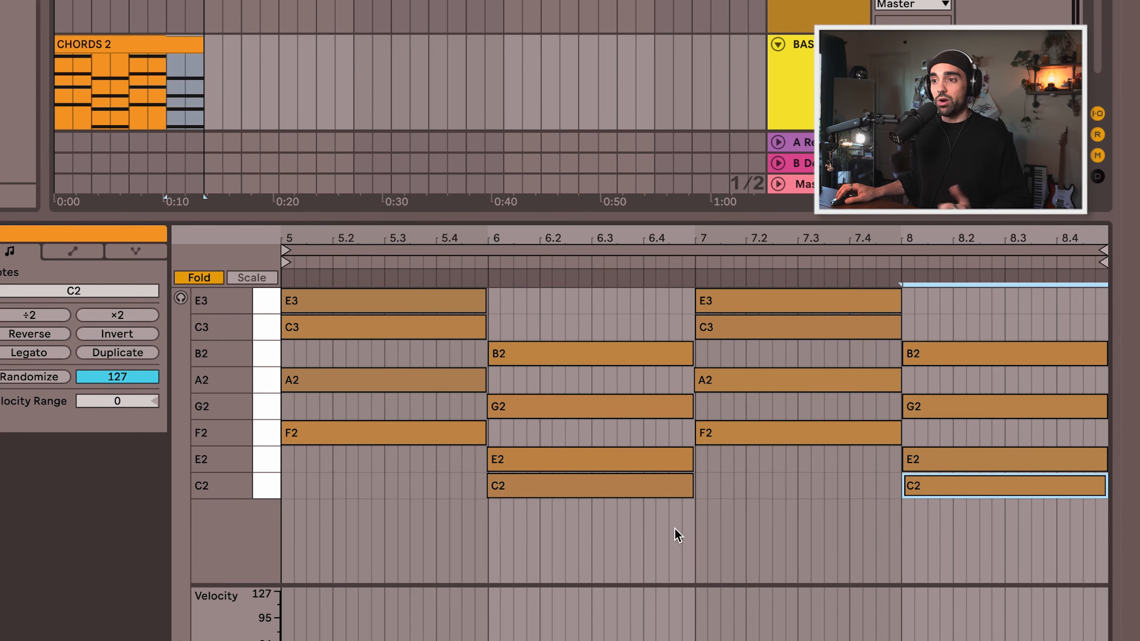
Step: Delete the upper notes of the first two chords in the bass clip, keeping only F2 and C2
left_click_drag(328, 413, 331, 290)
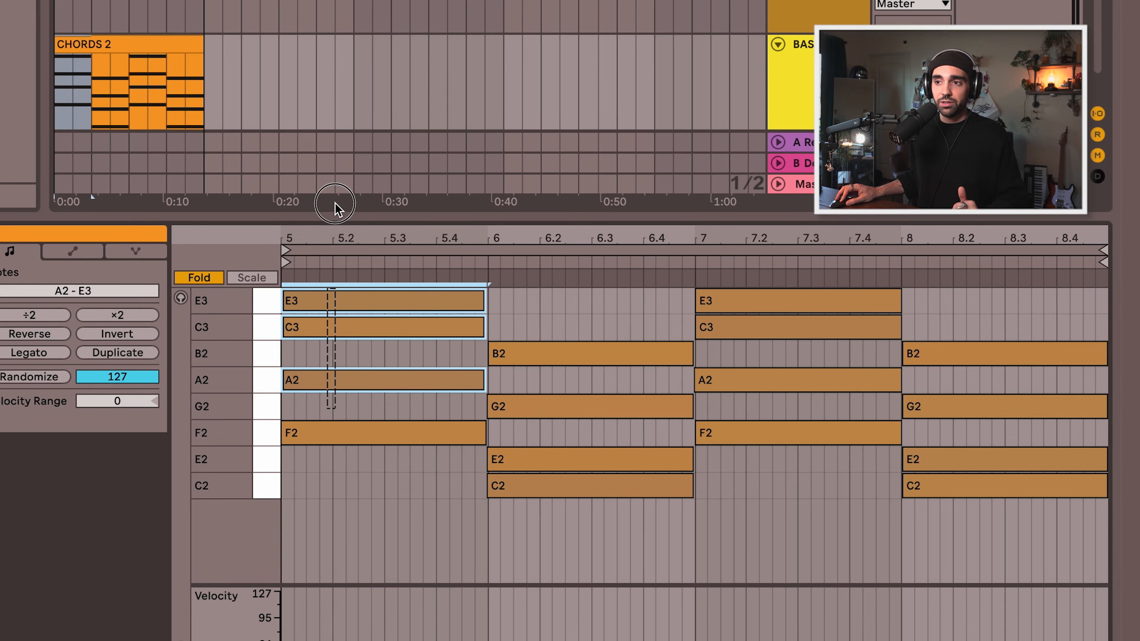
key("Delete")
left_click(677, 459)
key("Delete")
left_click(597, 404)
key("Delete")
left_click(556, 355)
key("Delete")
Step: Remove every note above the F2 and C2 roots from the last two chords of the bass clip
left_click_drag(761, 403, 763, 292)
key("Delete")
left_click(955, 455)
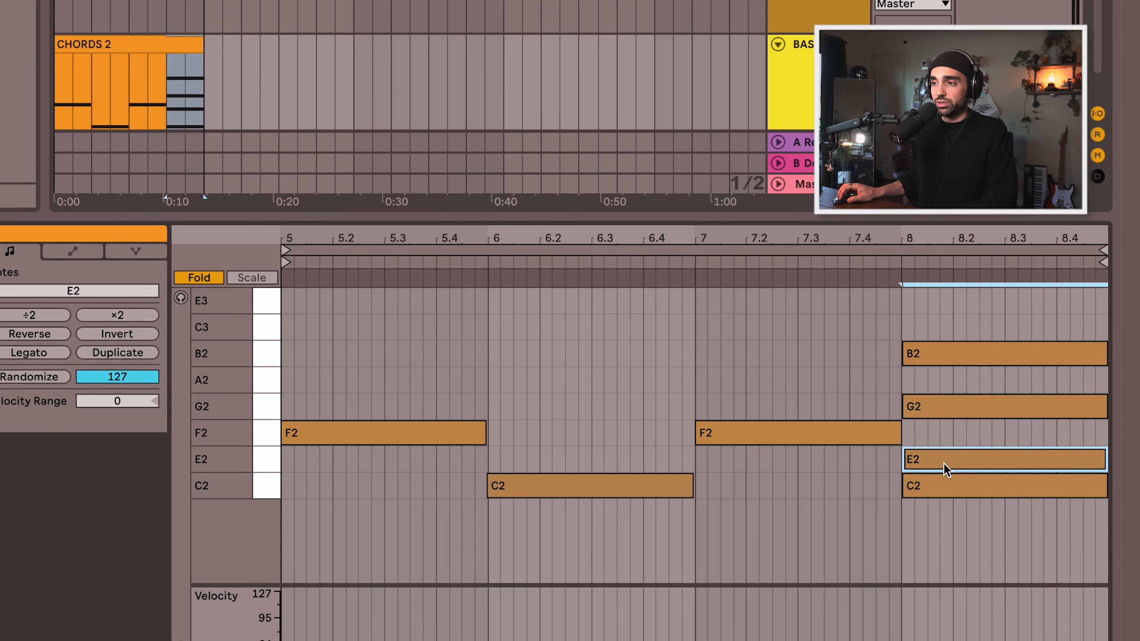
key("Delete")
left_click_drag(951, 449, 1032, 292)
key("Delete")
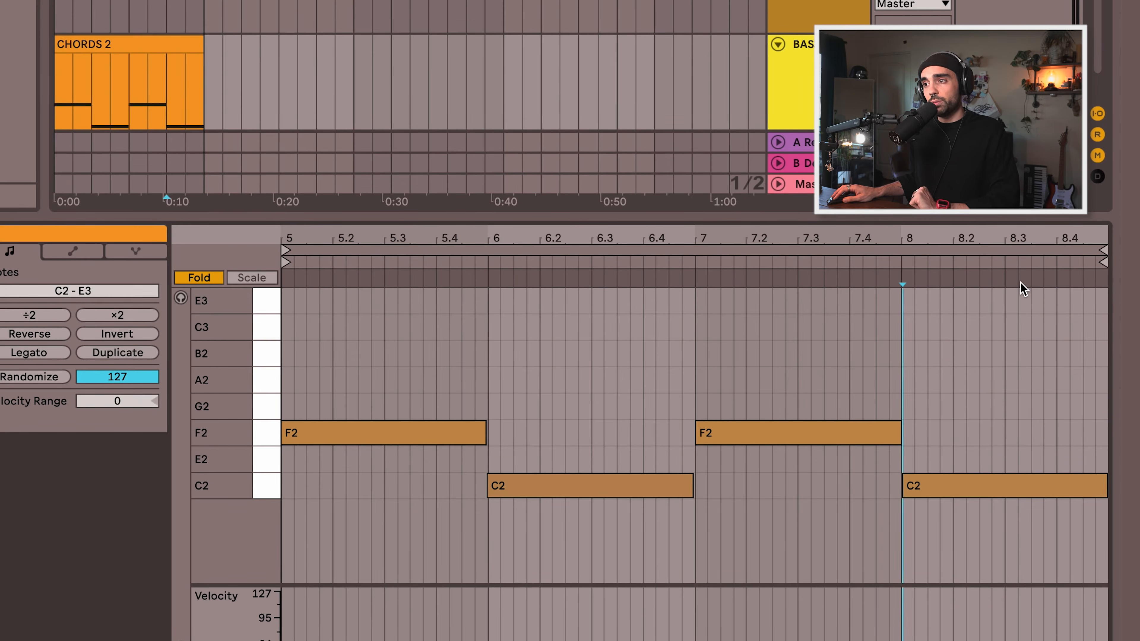
Step: Transpose all notes of the bass line down one octave to F1 and C1 and play it back
key("space")
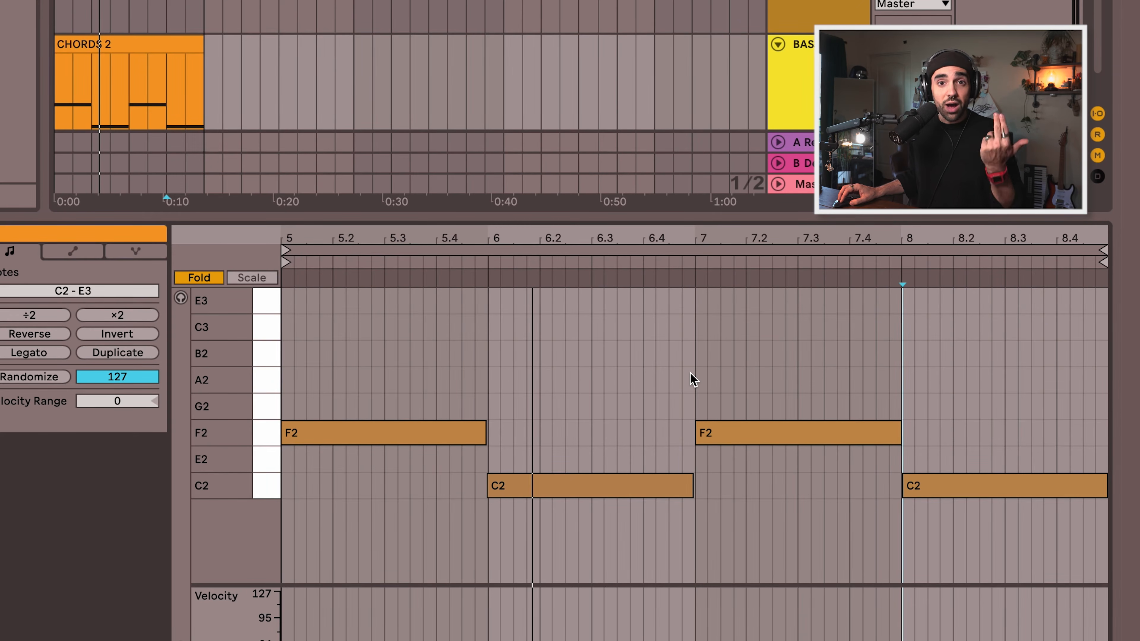
left_click(581, 381)
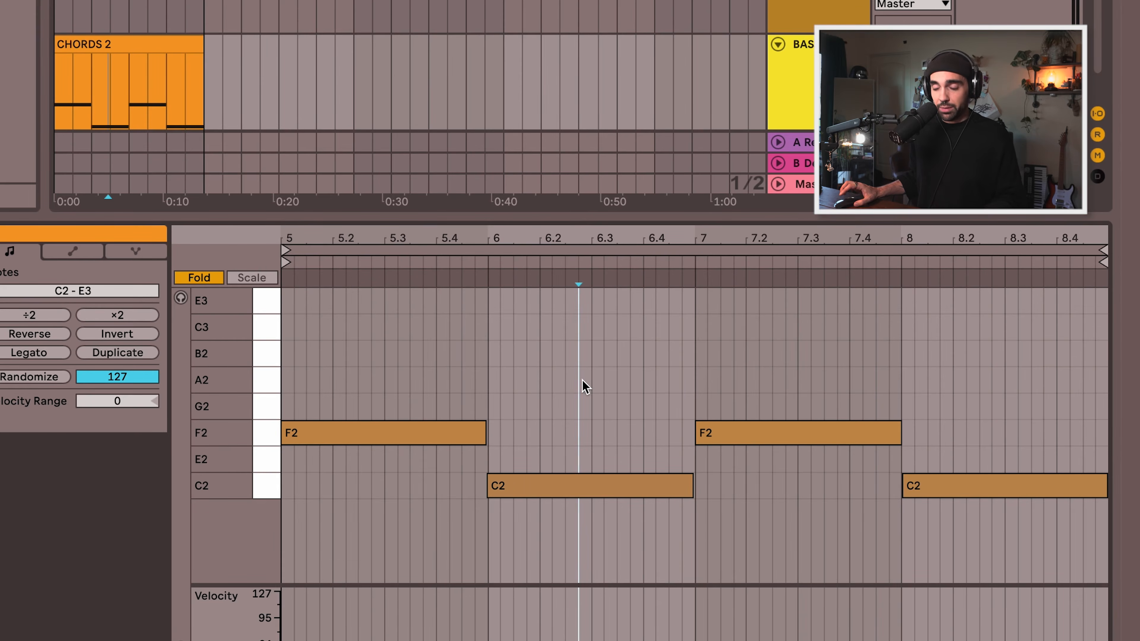
key("ctrl+a")
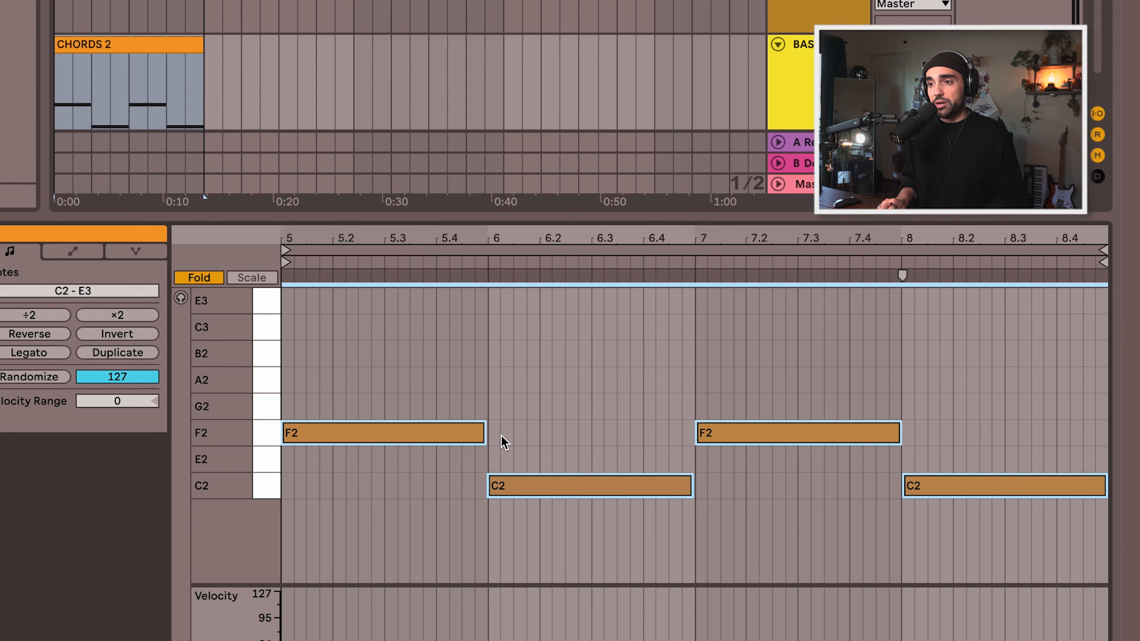
key("shift+Down")
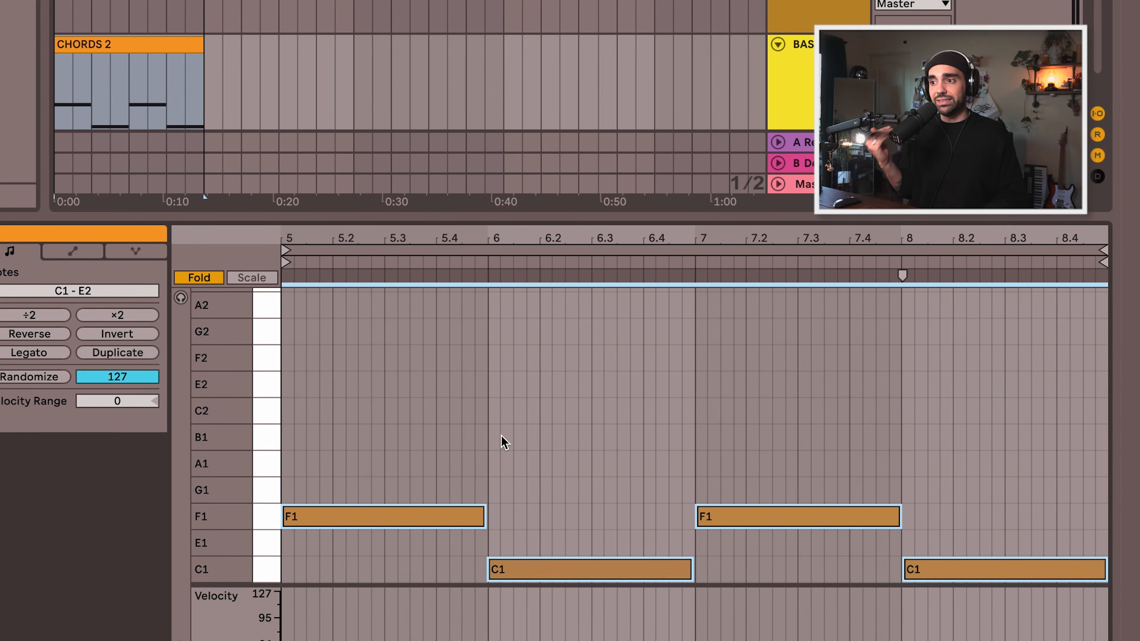
key("space")
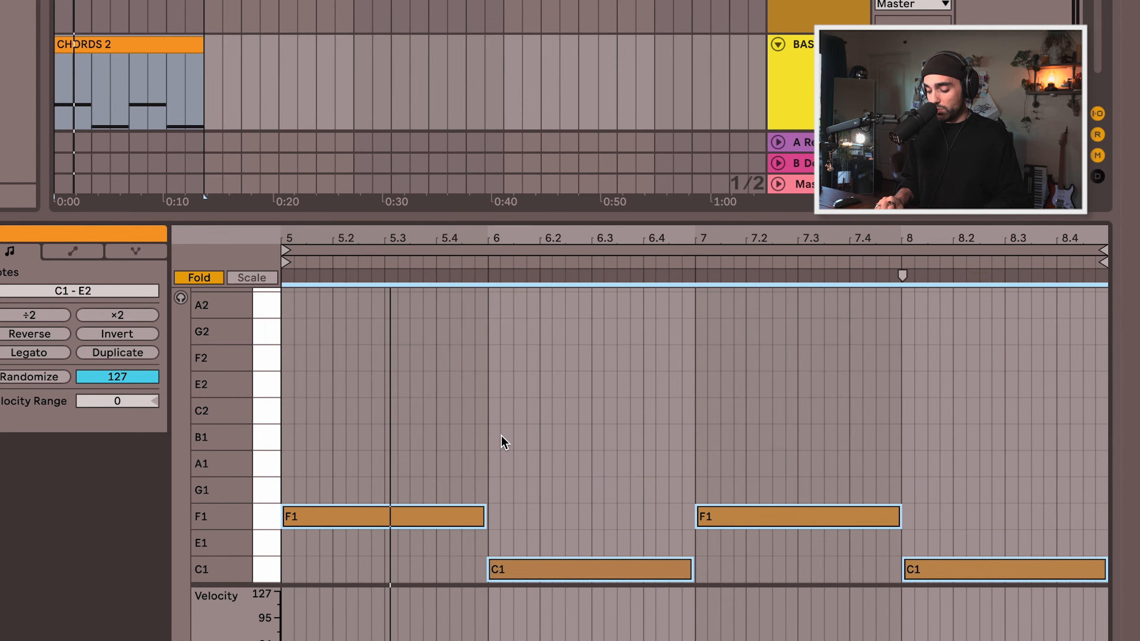
Step: Transpose the bass notes down one more octave and duplicate the bass clip into bars 5 to 9
key("shift+Down")
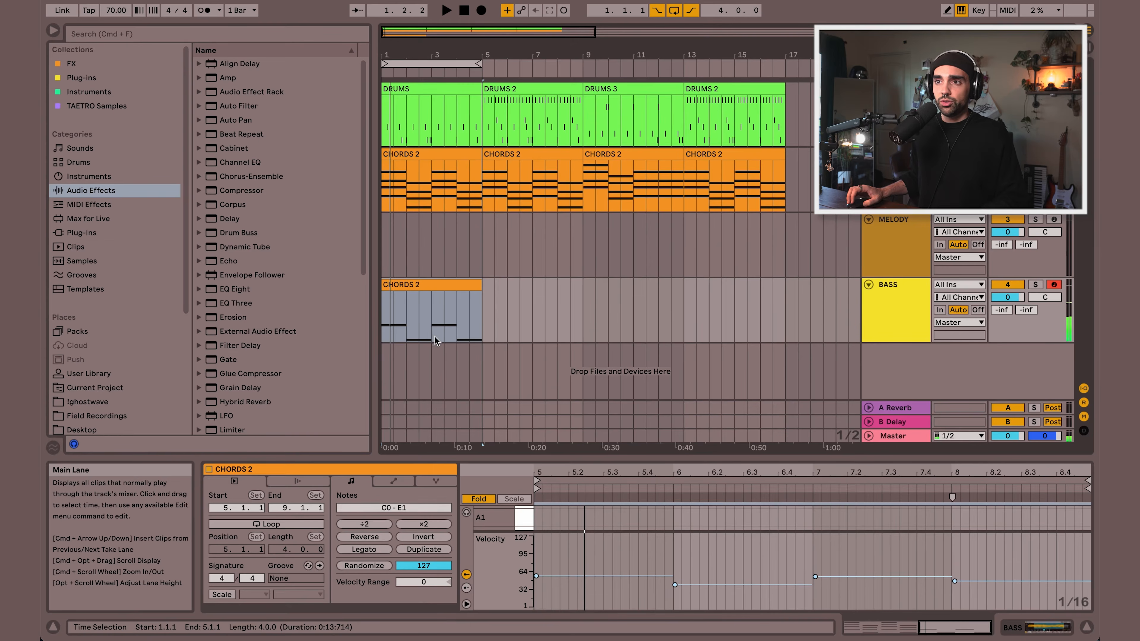
left_click(419, 284)
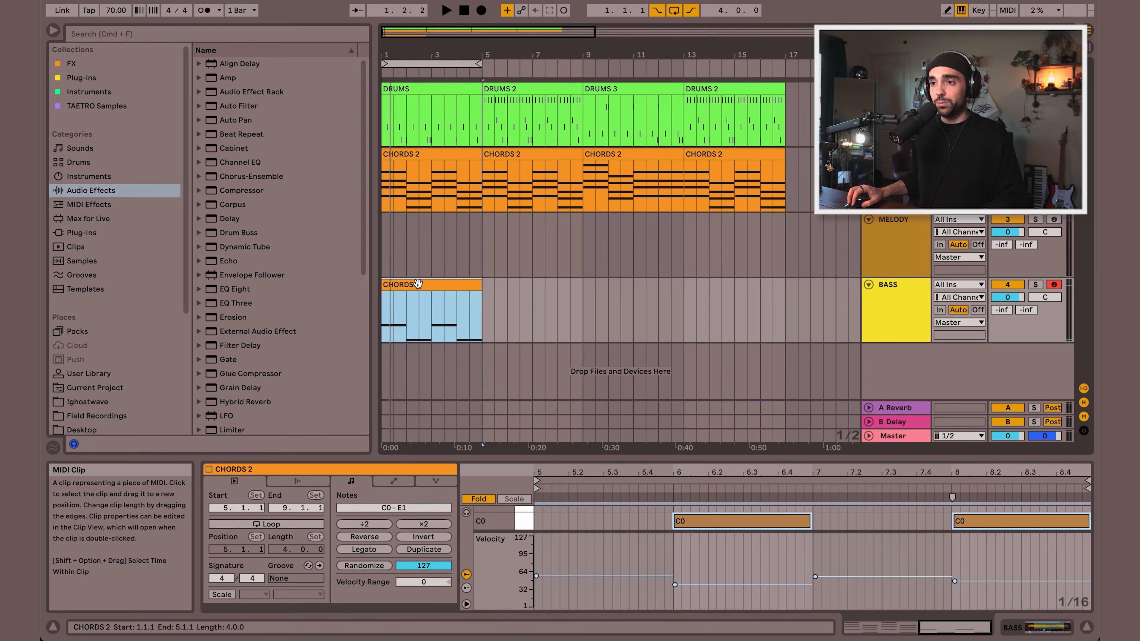
key("super+d")
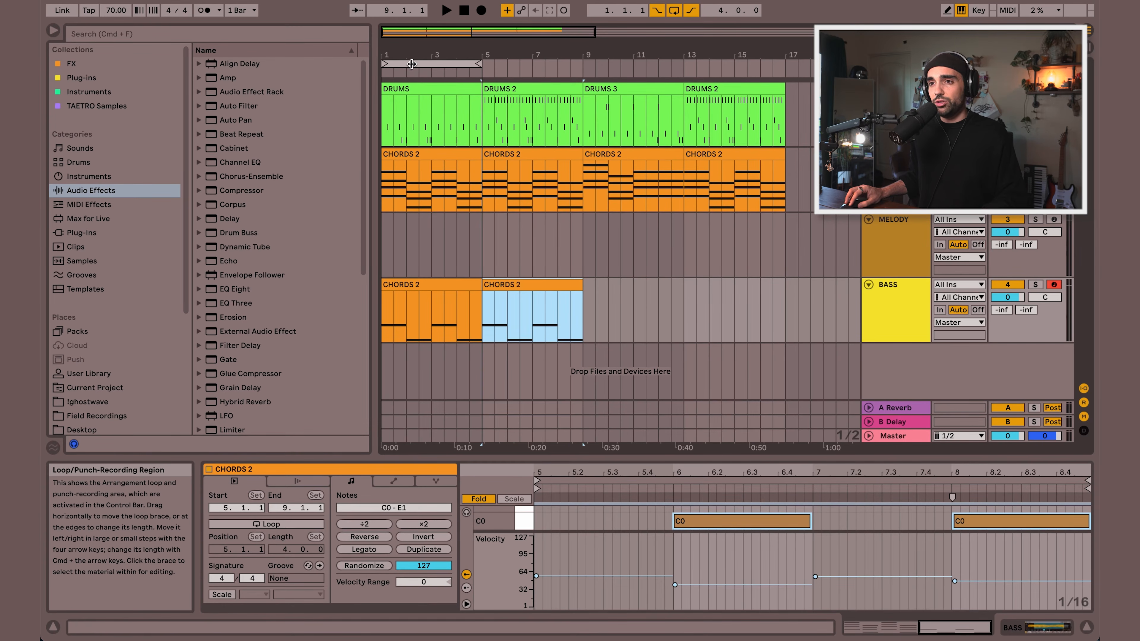
Step: Shift the loop region to bars 5 to 9 and rename the duplicated bass clip Bass 1
left_click_drag(424, 63, 524, 63)
left_click_drag(402, 54, 402, 83)
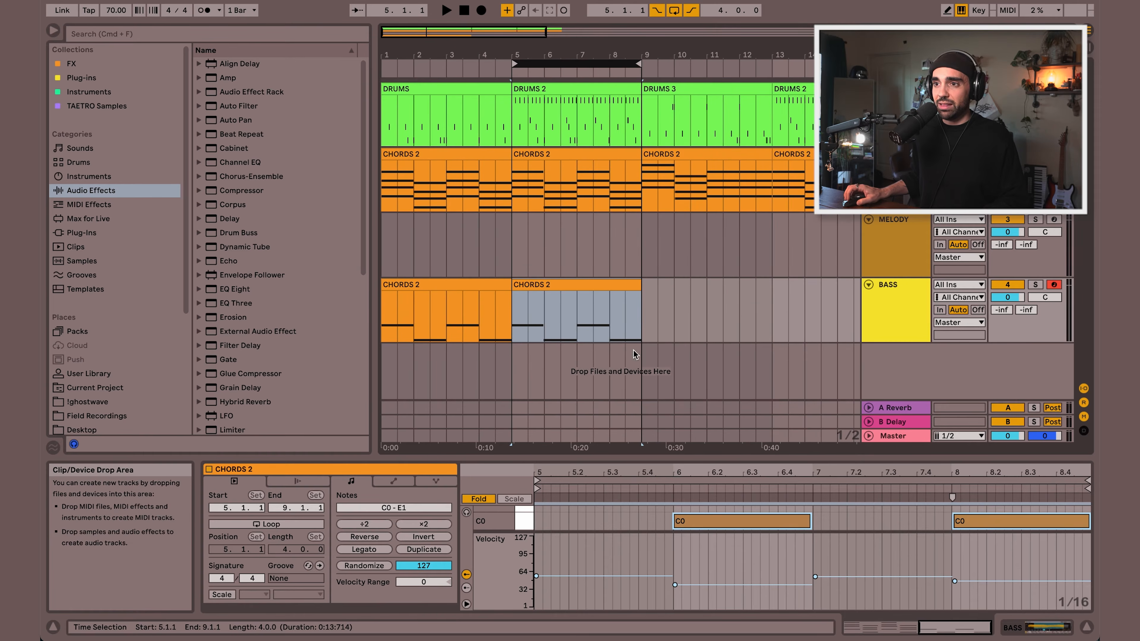
left_click(541, 284)
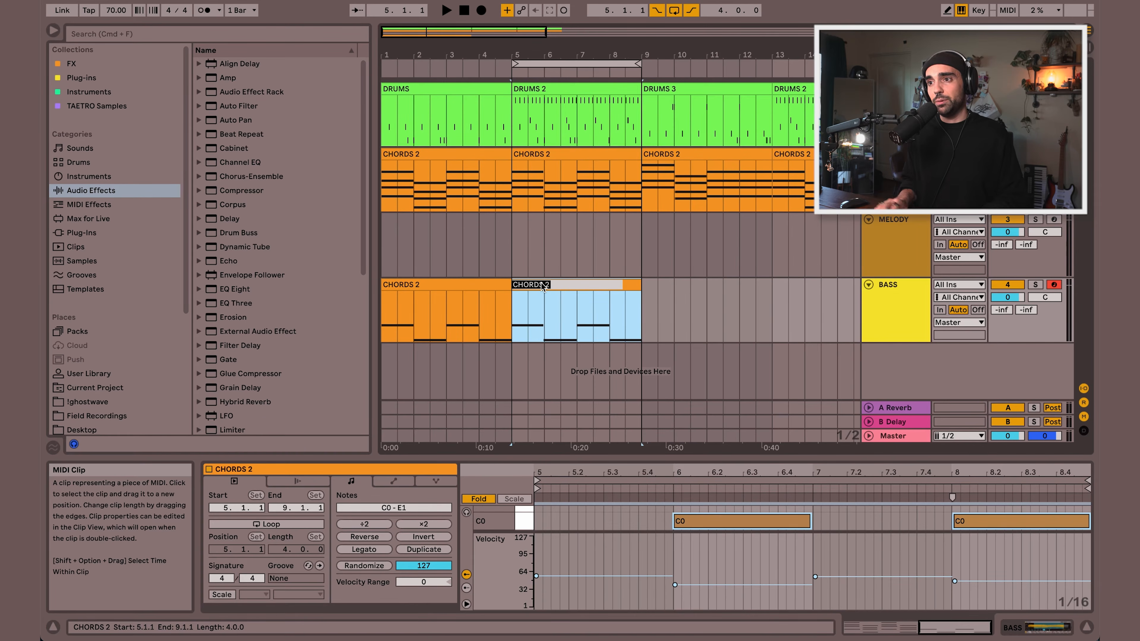
type("Bass 1")
key("Return")
Step: Move the loop region to bars 9 to 13 and check the lowest note of each chord in the chord clip there
mouse_move(557, 54)
left_mouse_down()
mouse_move(430, 55)
mouse_move(538, 64)
left_mouse_up()
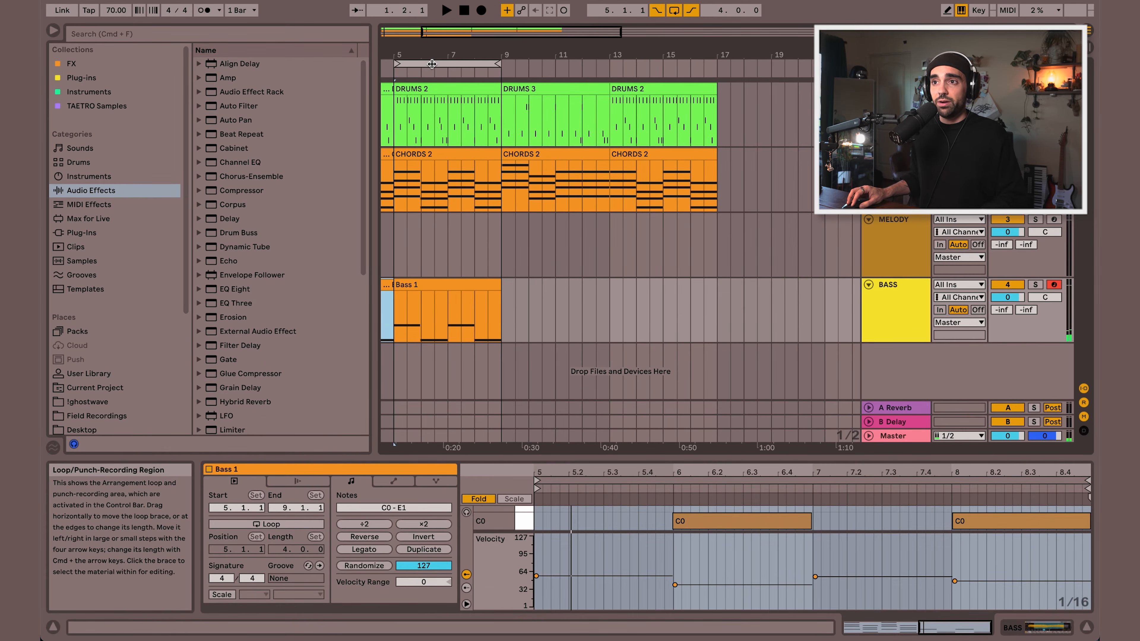
key("space")
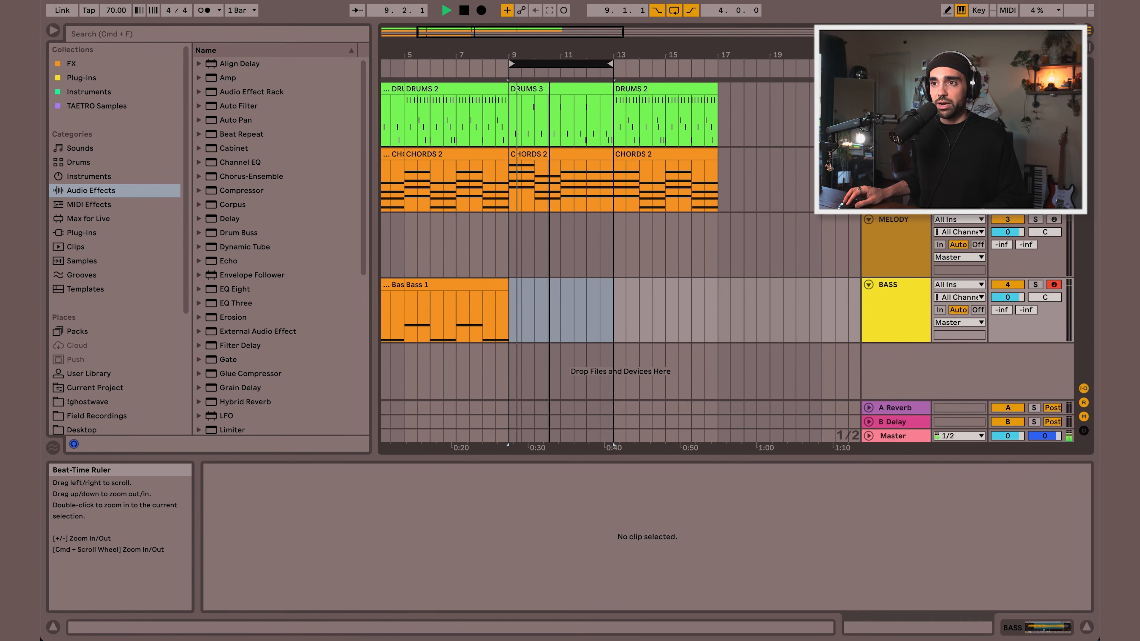
left_click(534, 157)
left_click_drag(611, 463, 610, 277)
left_click_drag(601, 480, 613, 397)
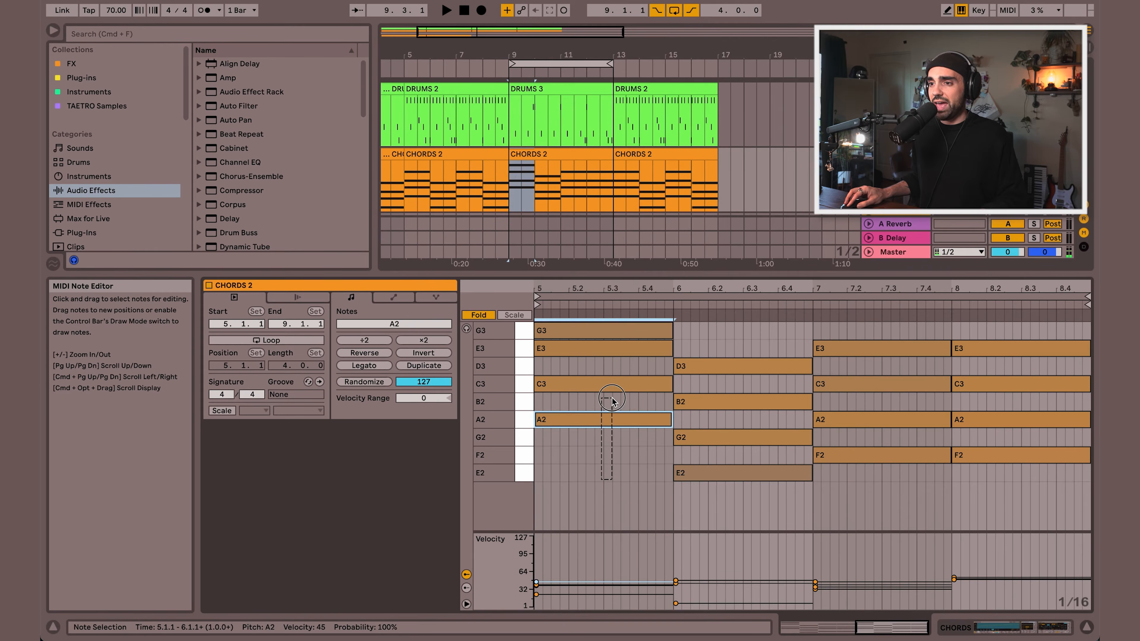
left_click_drag(742, 518, 755, 470)
left_click_drag(858, 482, 859, 459)
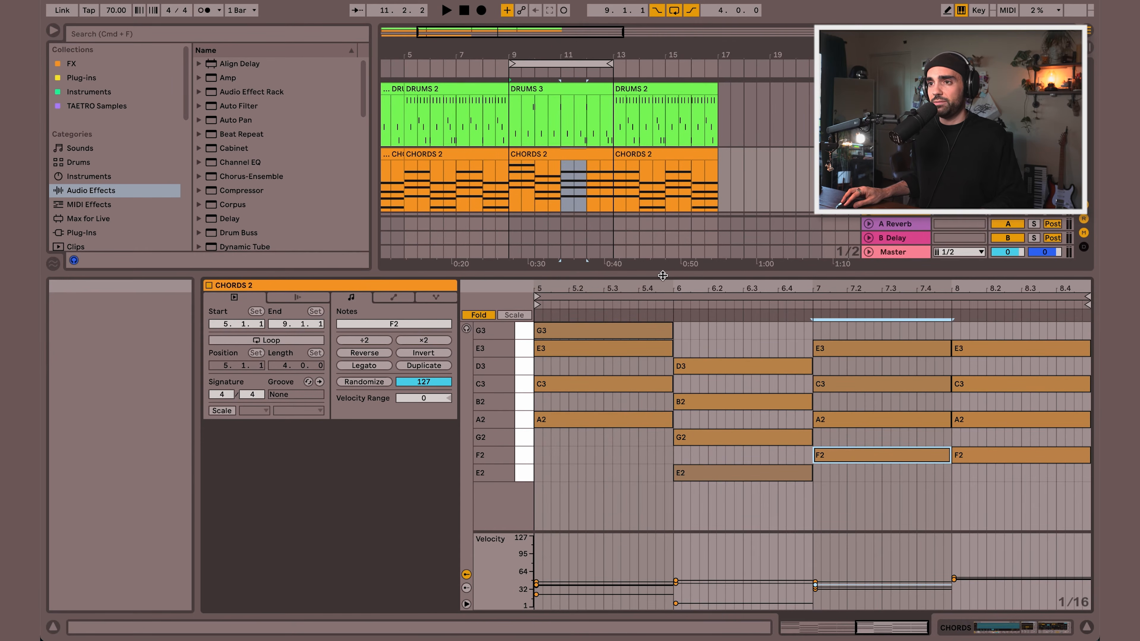
left_click_drag(665, 276, 651, 467)
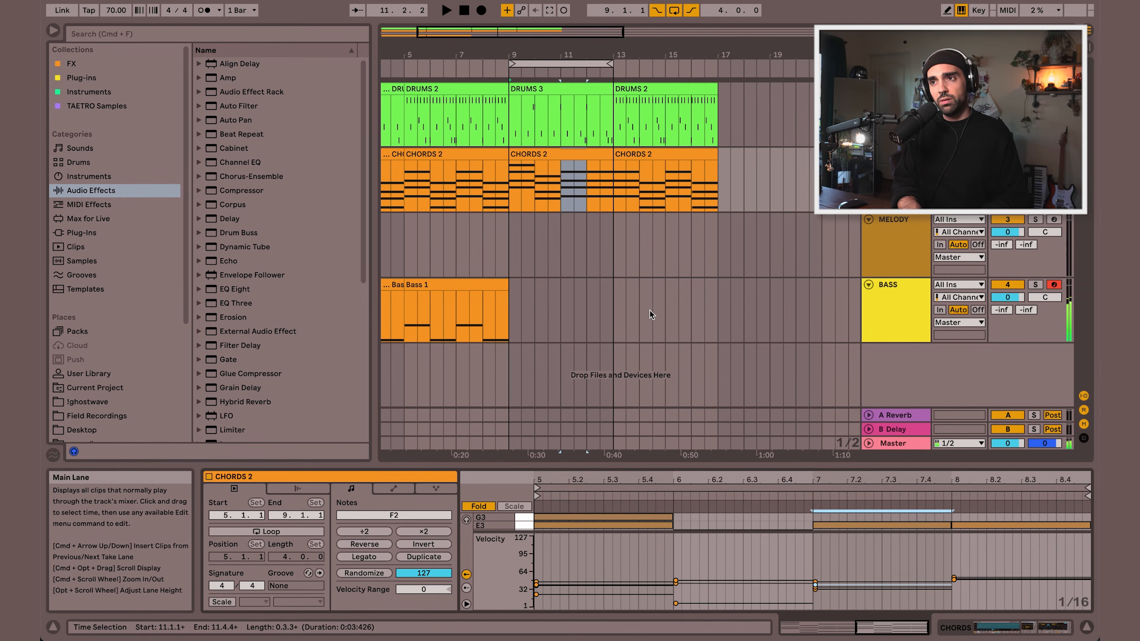
Step: Record a new bass line on the BASS track over bars 9 to 13 and select the recorded clip
left_click(539, 62)
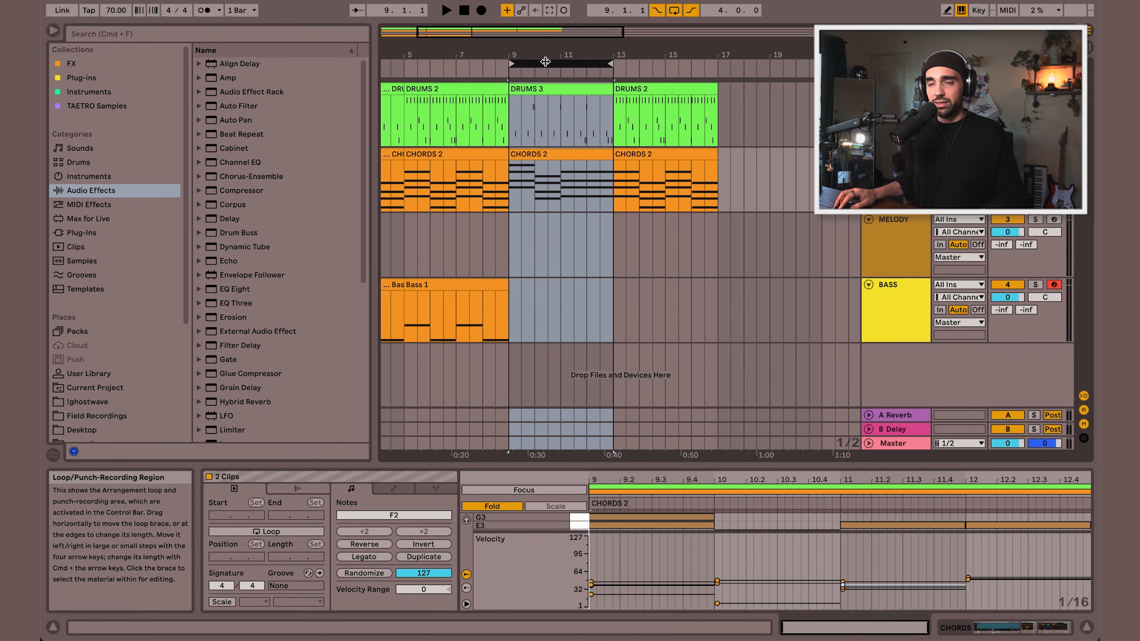
left_click(482, 11)
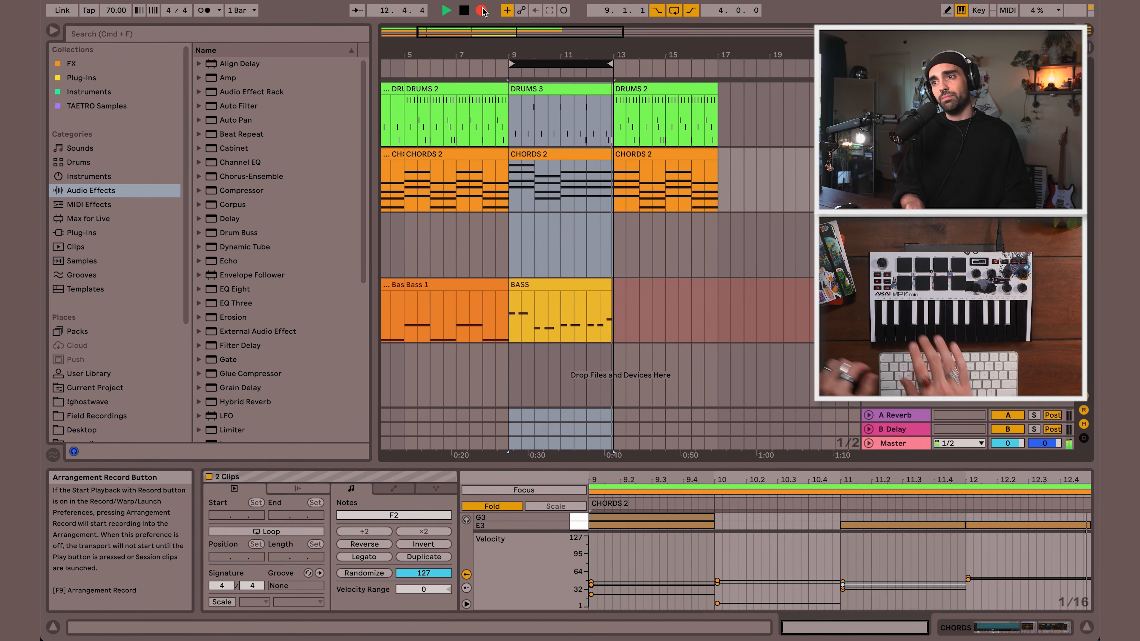
key("space")
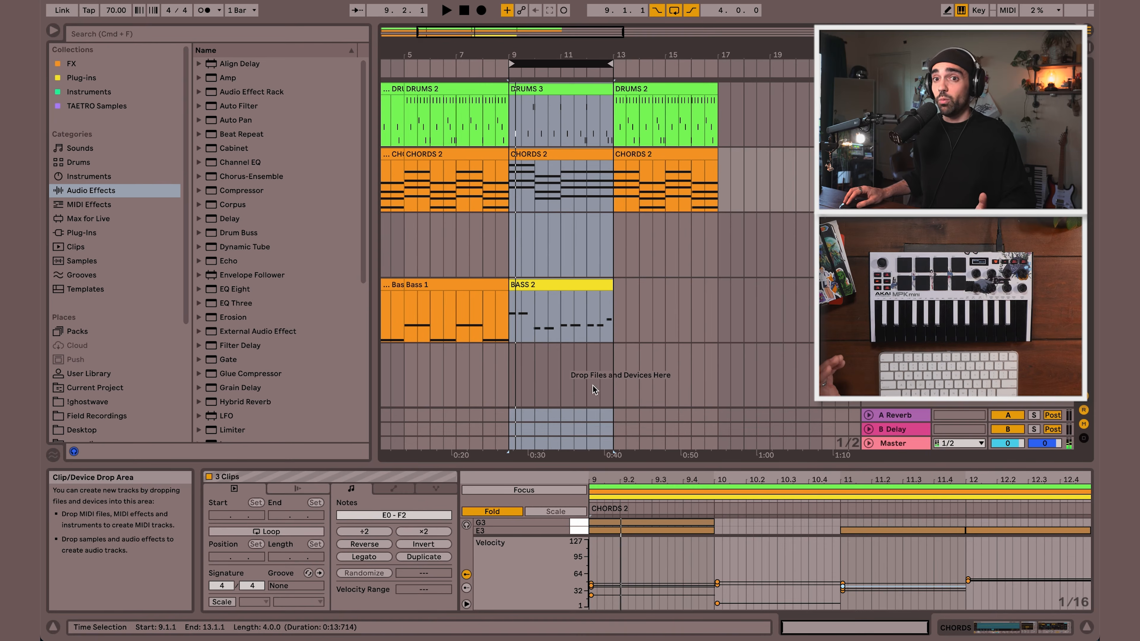
left_click(601, 287)
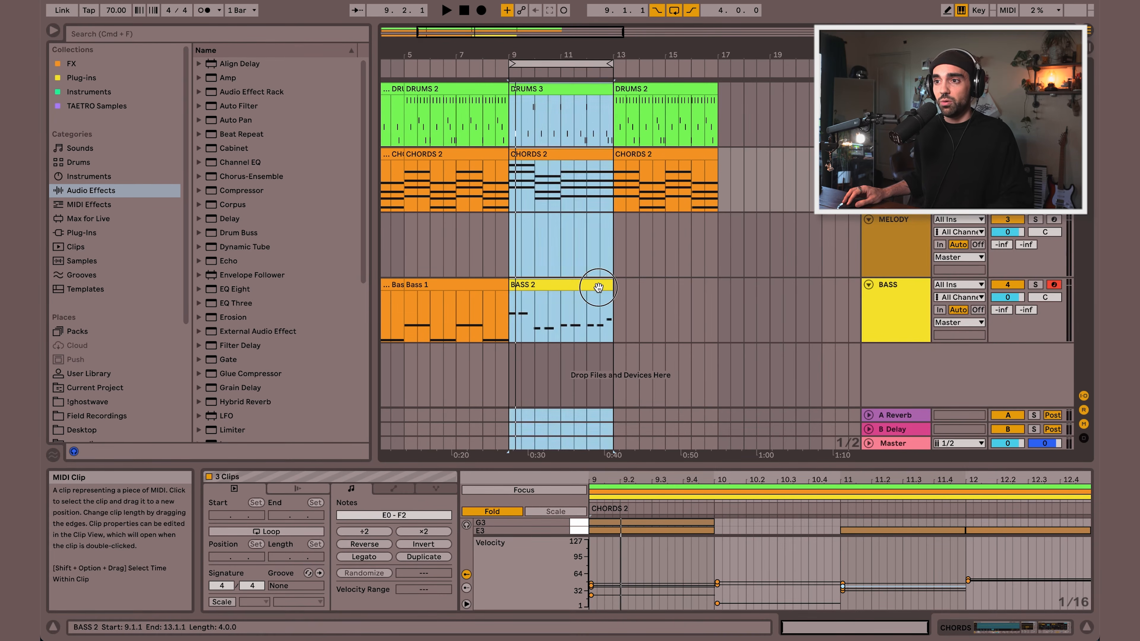
left_click_drag(686, 451, 686, 335)
left_click_drag(1052, 394, 1074, 421)
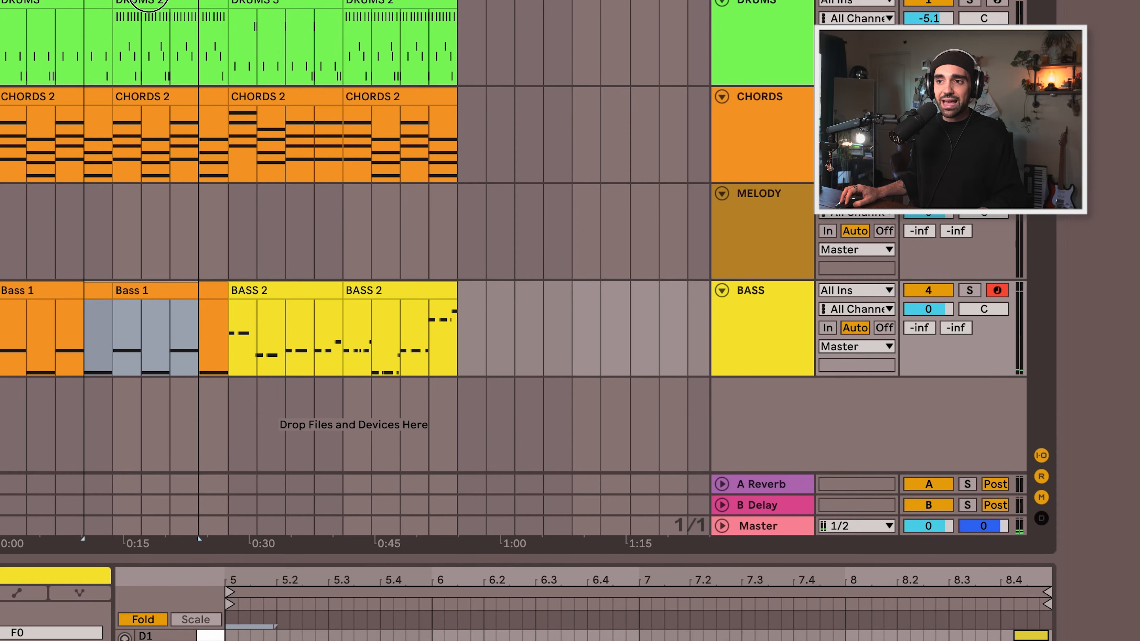
Step: Play back the bass part from the second Bass 1 clip through the BASS 2 clips to check how the sections connect
left_click(211, 332)
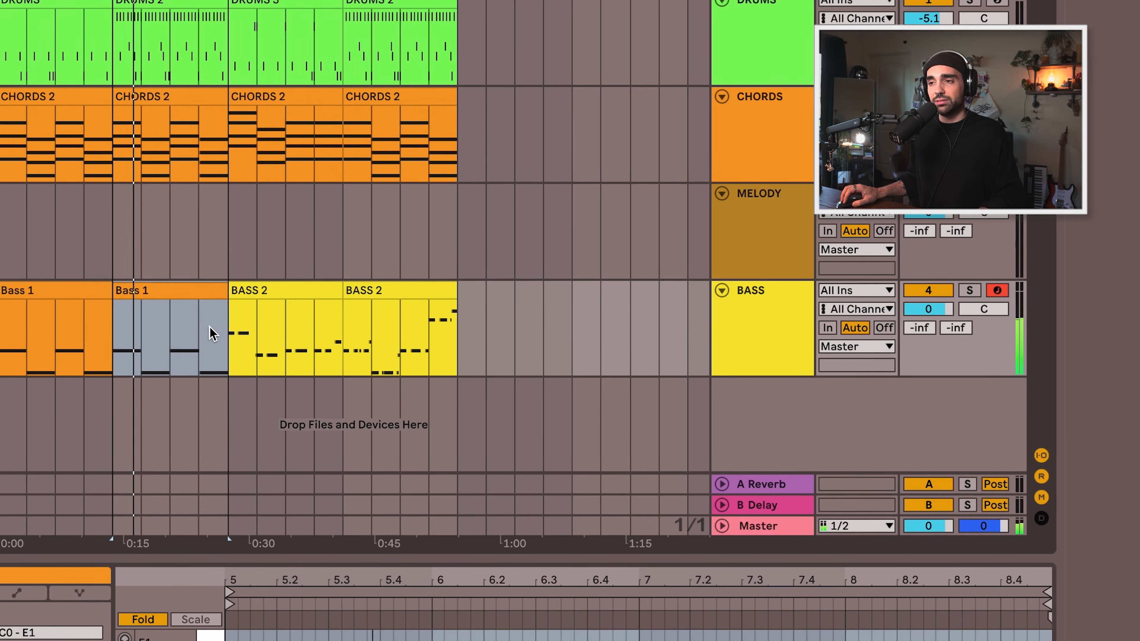
left_click(279, 294)
key("space")
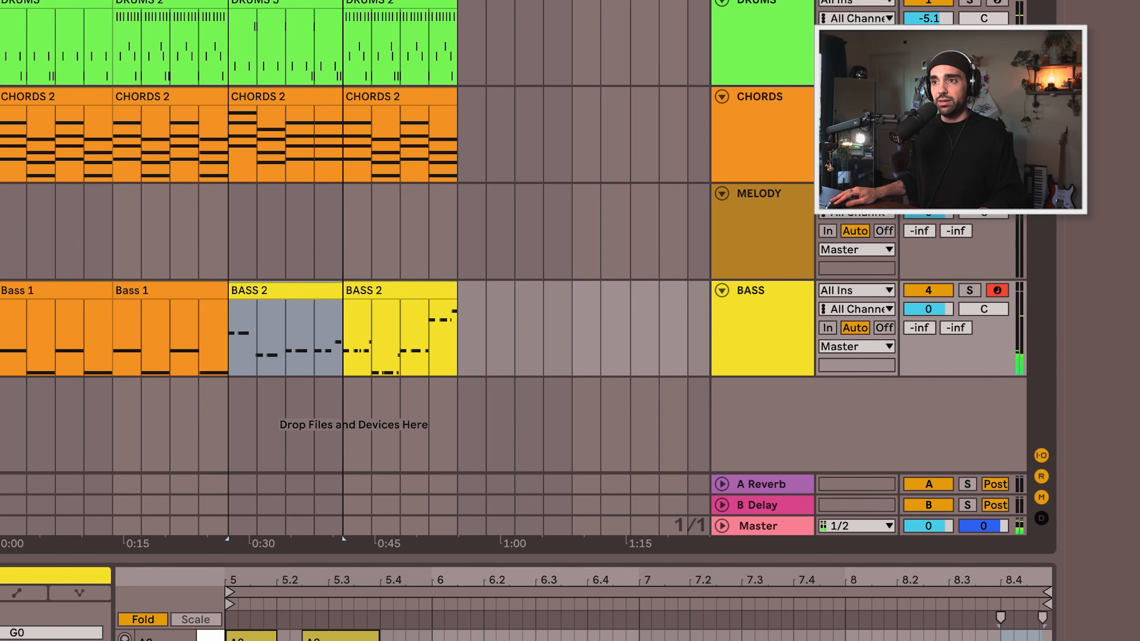
key("space")
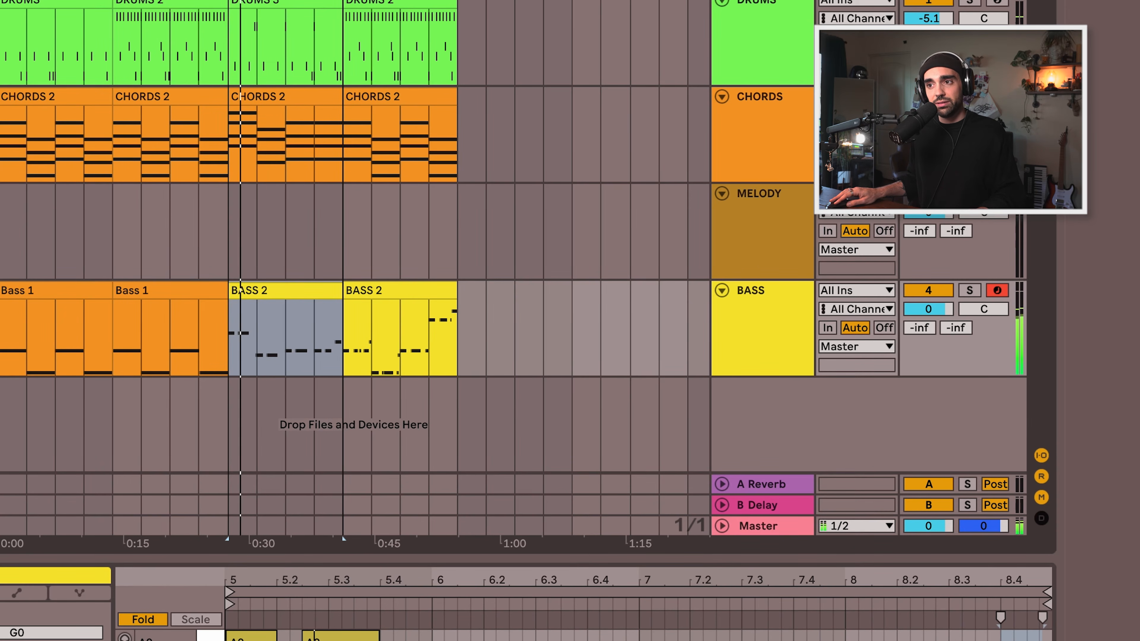
key("space")
key("Right")
key("Right")
key("Right")
key("Right")
key("space")
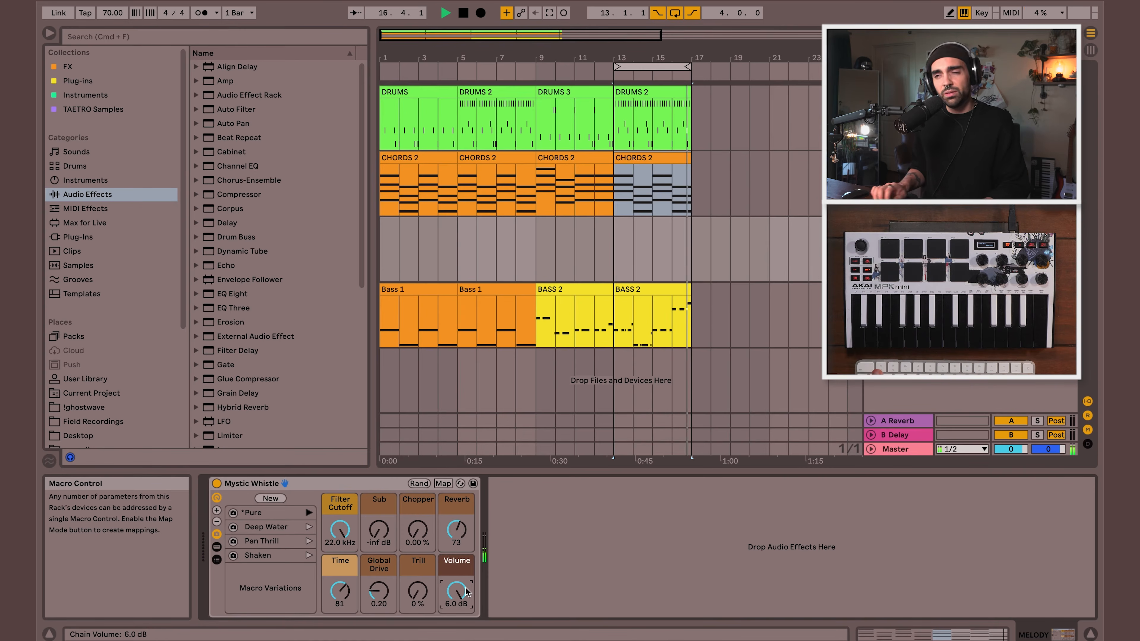
Step: Move the loop region to bars 1 to 5, record a Mystic Whistle melody on the MELODY track, and play it back
key("space")
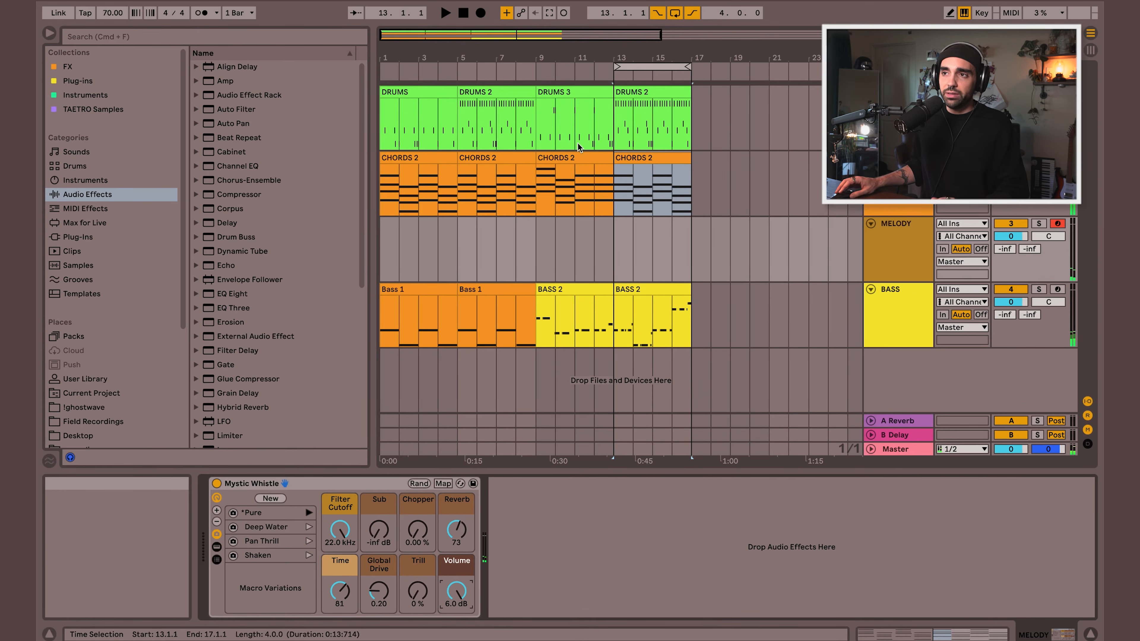
left_click_drag(629, 66, 395, 67)
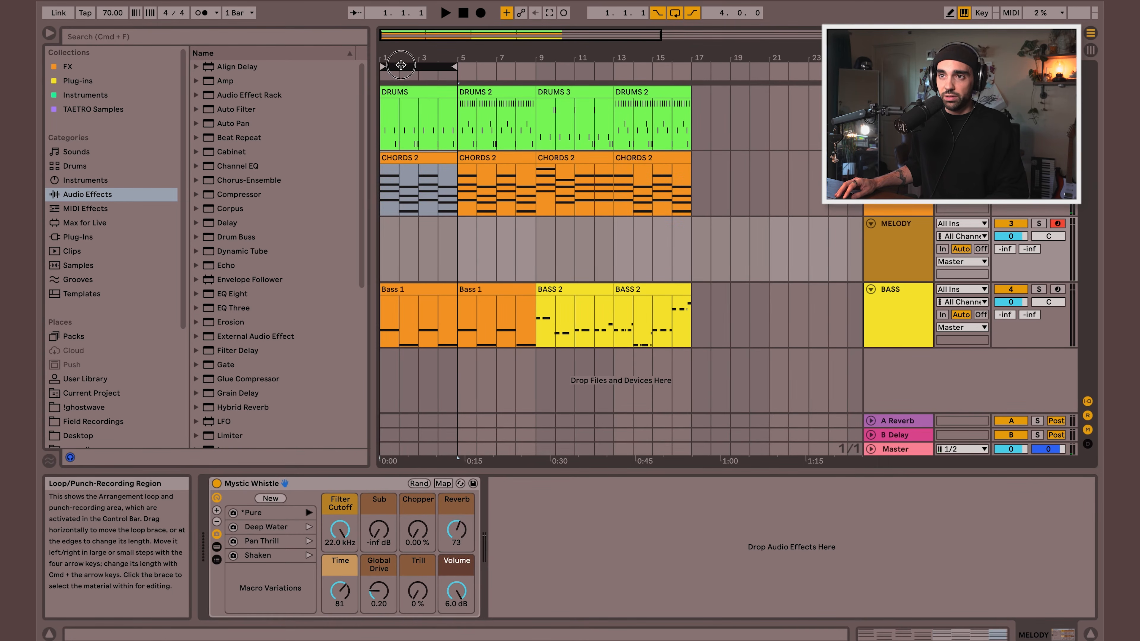
left_click(480, 13)
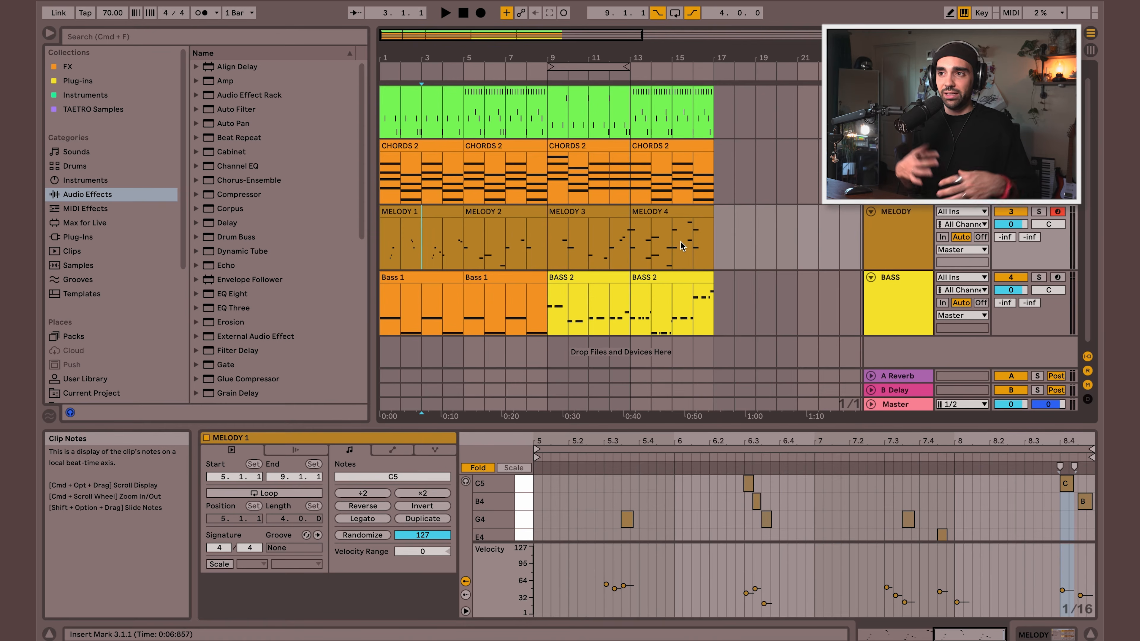
left_click_drag(583, 67, 631, 49)
key("space")
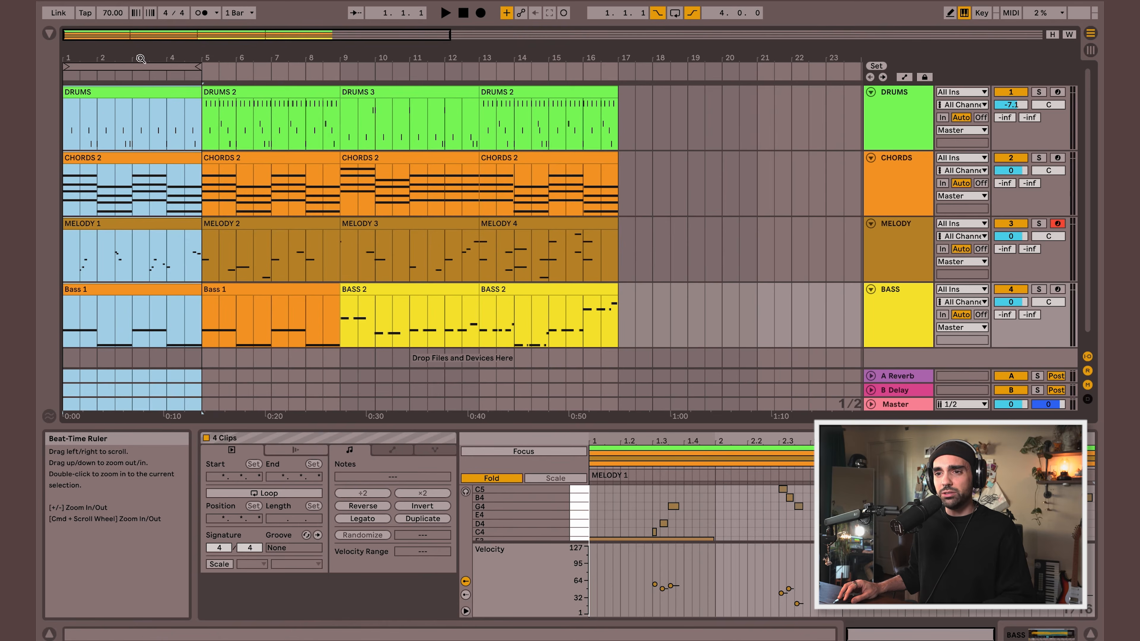
Step: Move the first CHORDS 2 clip from bar 29 to bar 1 as an intro and copy the DRUMS clip into the intro
left_click_drag(141, 58, 115, 58)
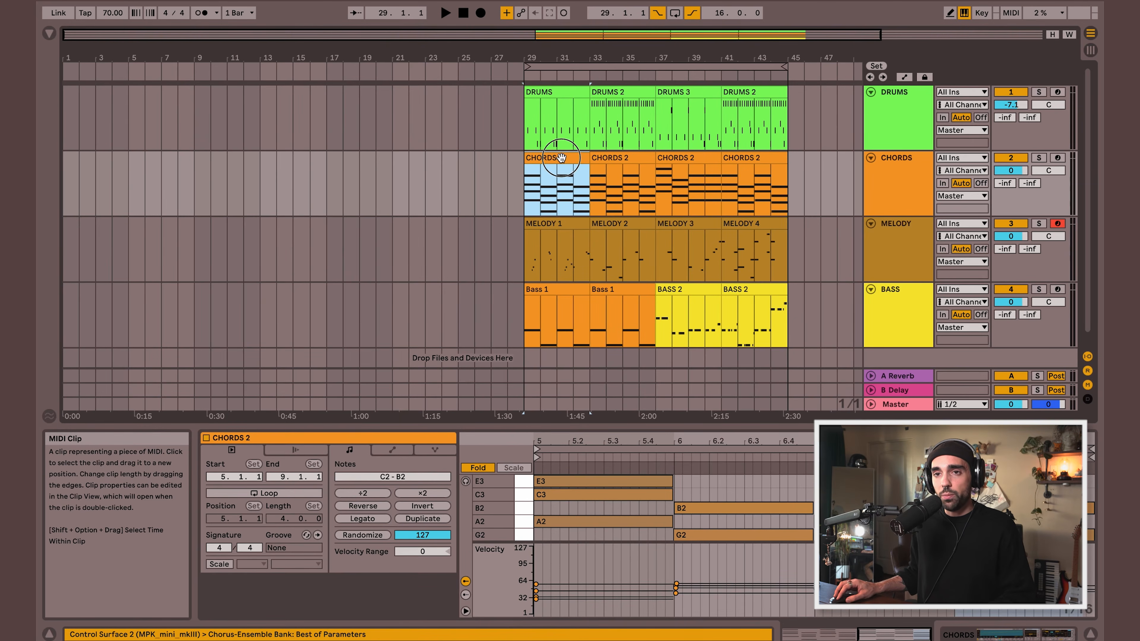
left_click_drag(561, 157, 98, 156)
key("space")
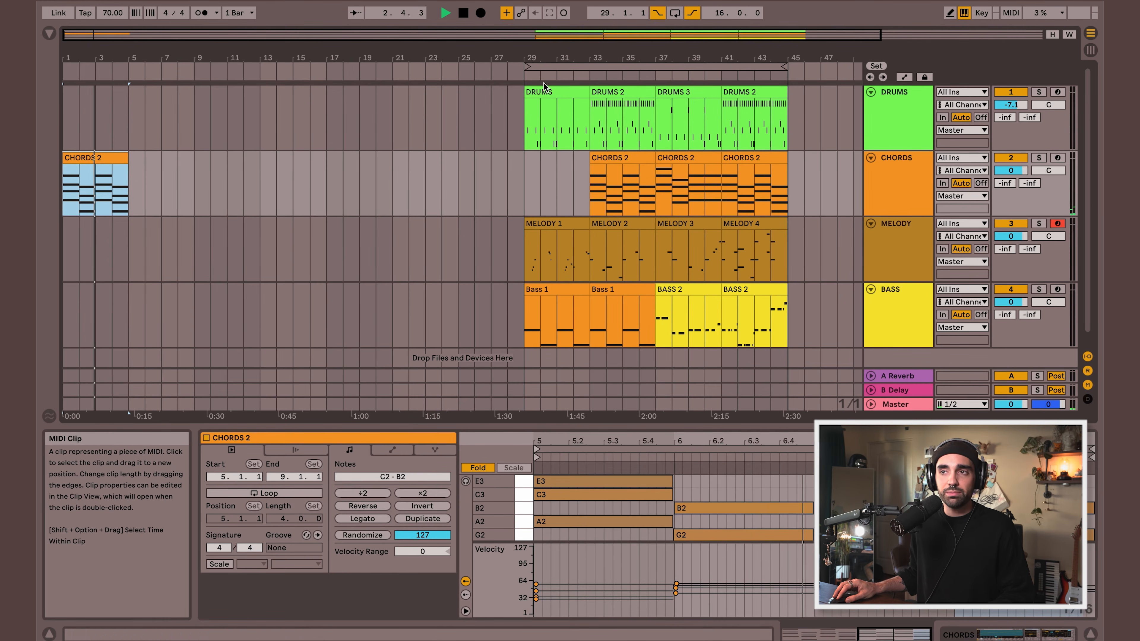
key("space")
left_click_drag(532, 109, 127, 94)
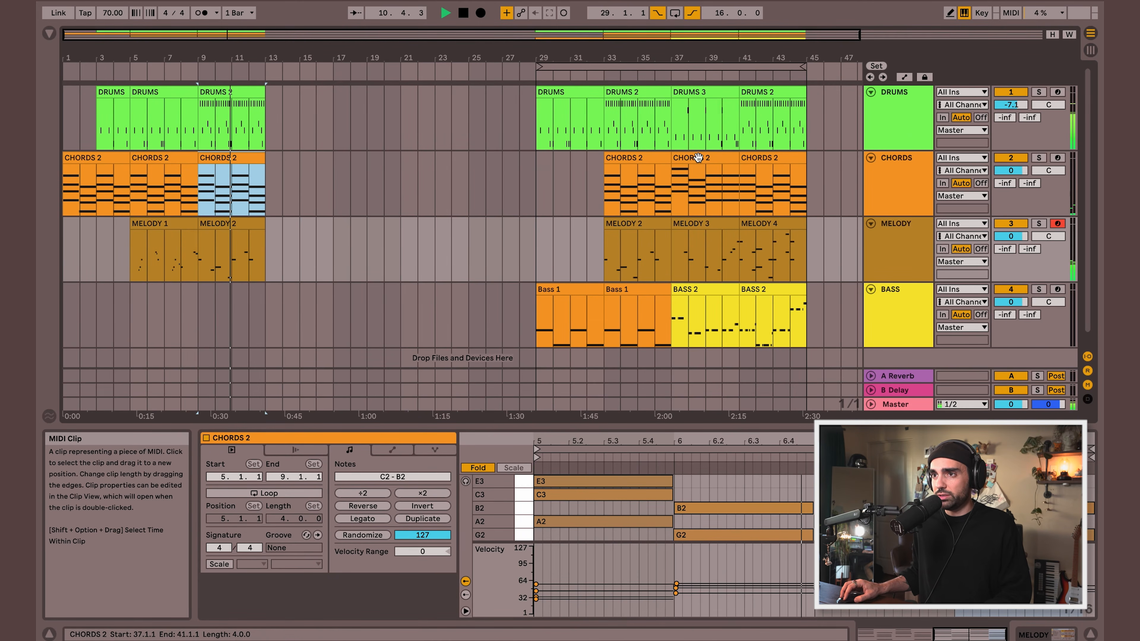
Step: Copy the CHORDS 2 clip at bar 37 to bar 13 on the CHORDS track
left_click(698, 176)
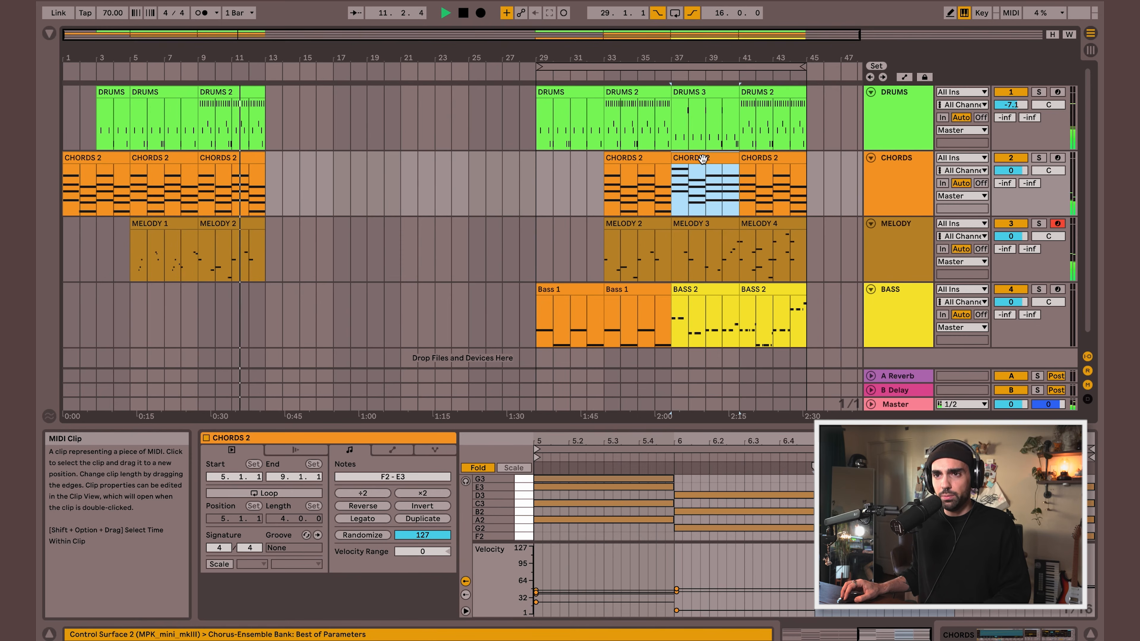
left_click(271, 197)
key("super+v")
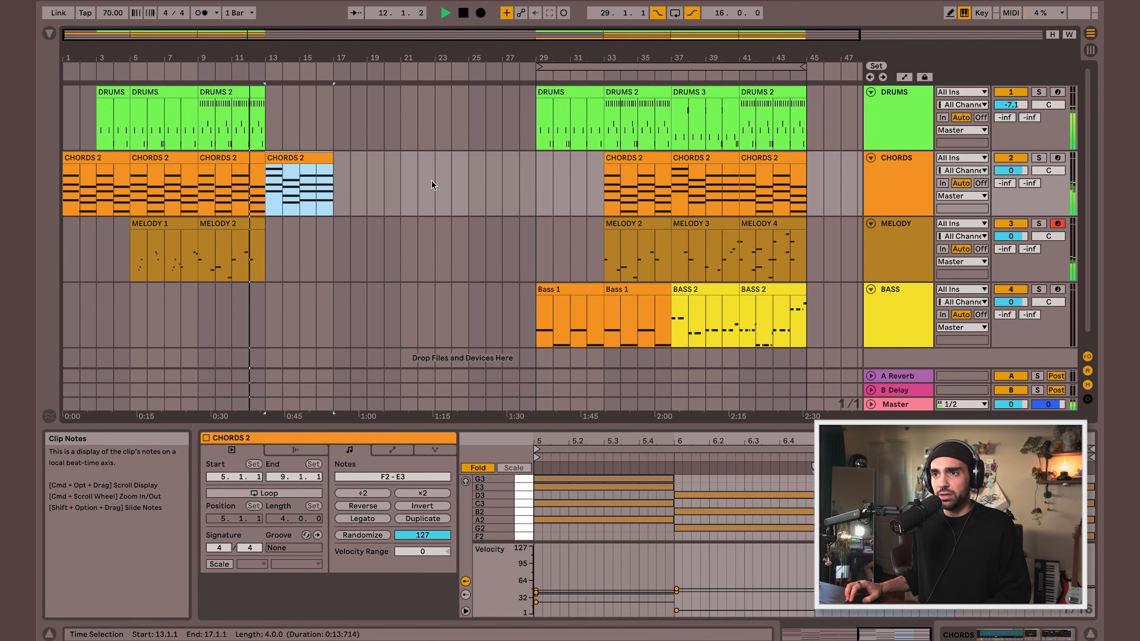
Step: Copy the DRUMS 3 clip at bar 37 to bar 13, above the pasted chords
left_click(691, 92)
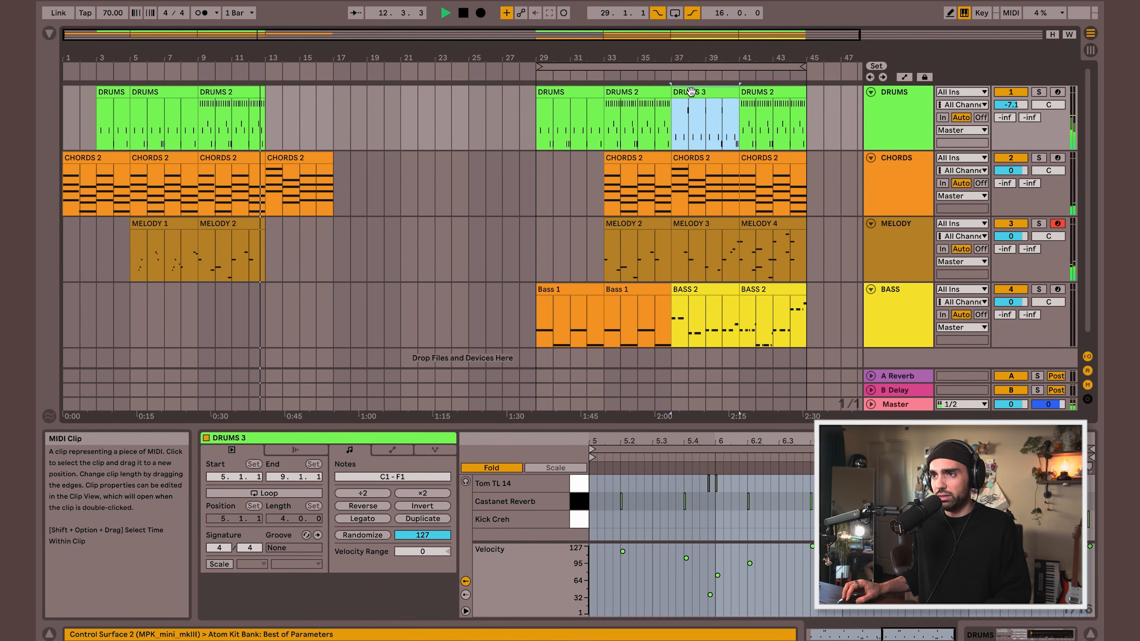
key("super+c")
left_click(271, 127)
key("super+v")
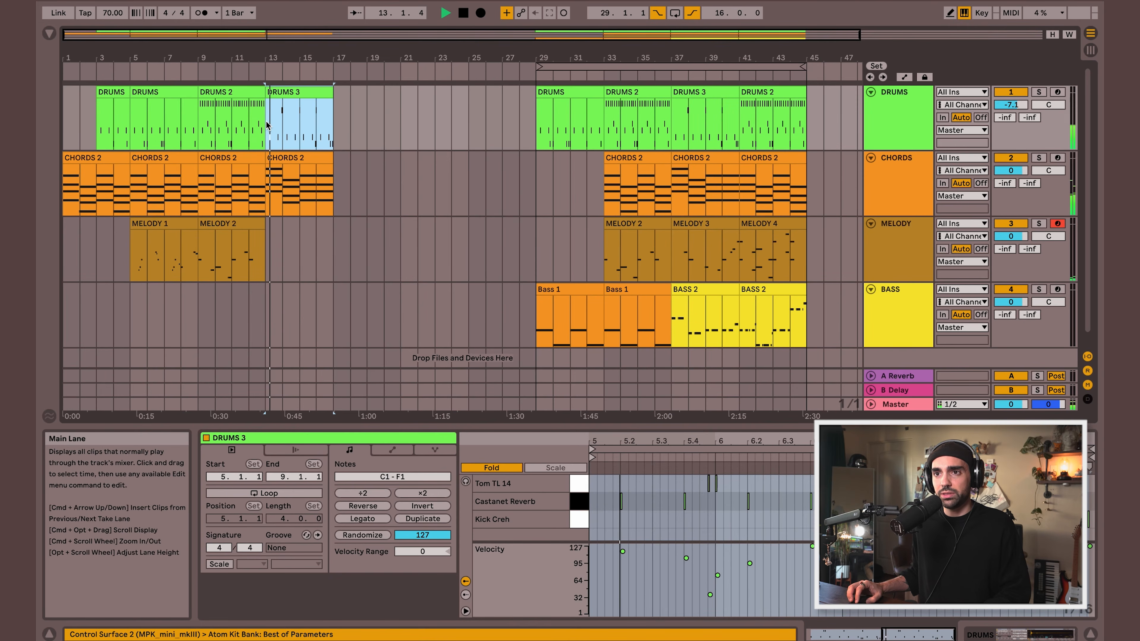
Step: Duplicate the CHORDS 2 clip at bar 13 so the progression repeats from bar 17 to bar 21
left_click(295, 160)
scroll(297, 163, "down", 1)
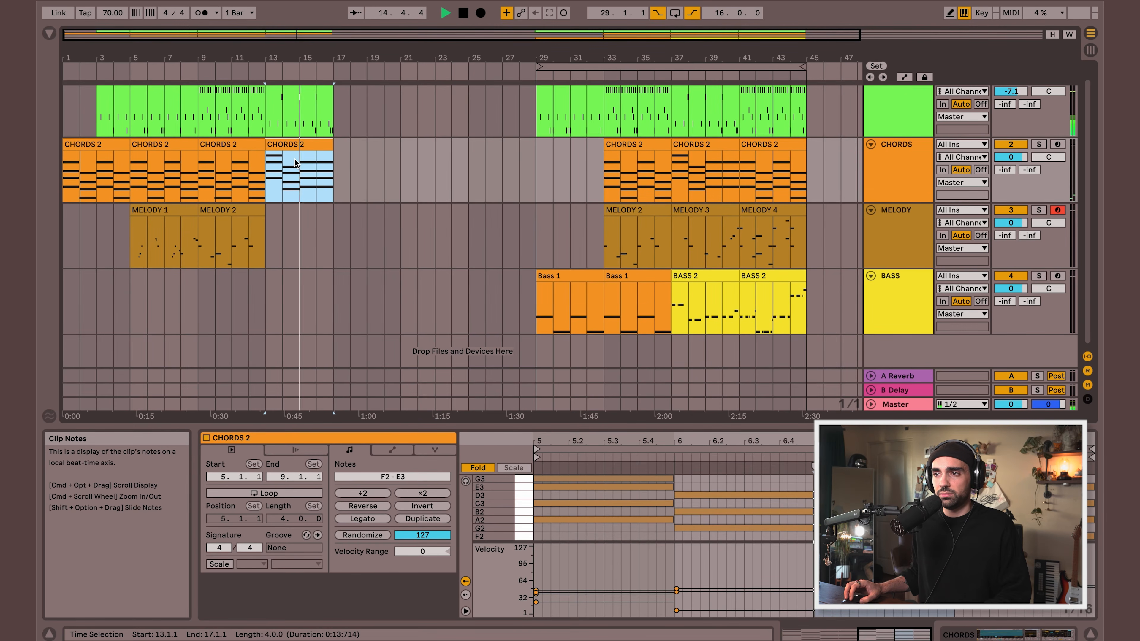
scroll(295, 162, "up", 1)
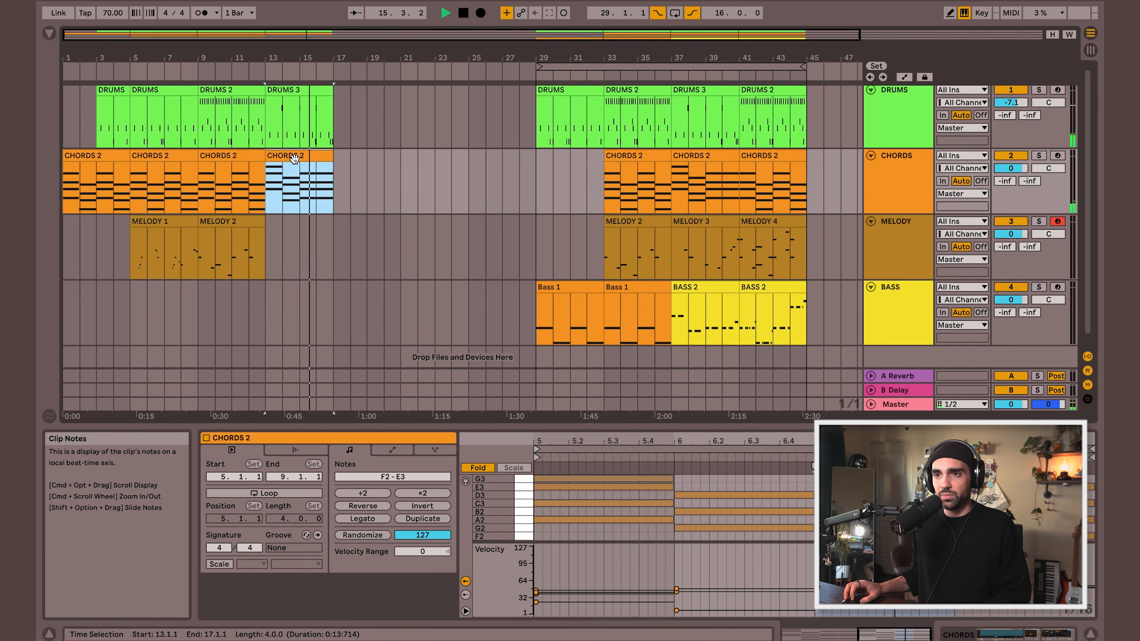
key("super+d")
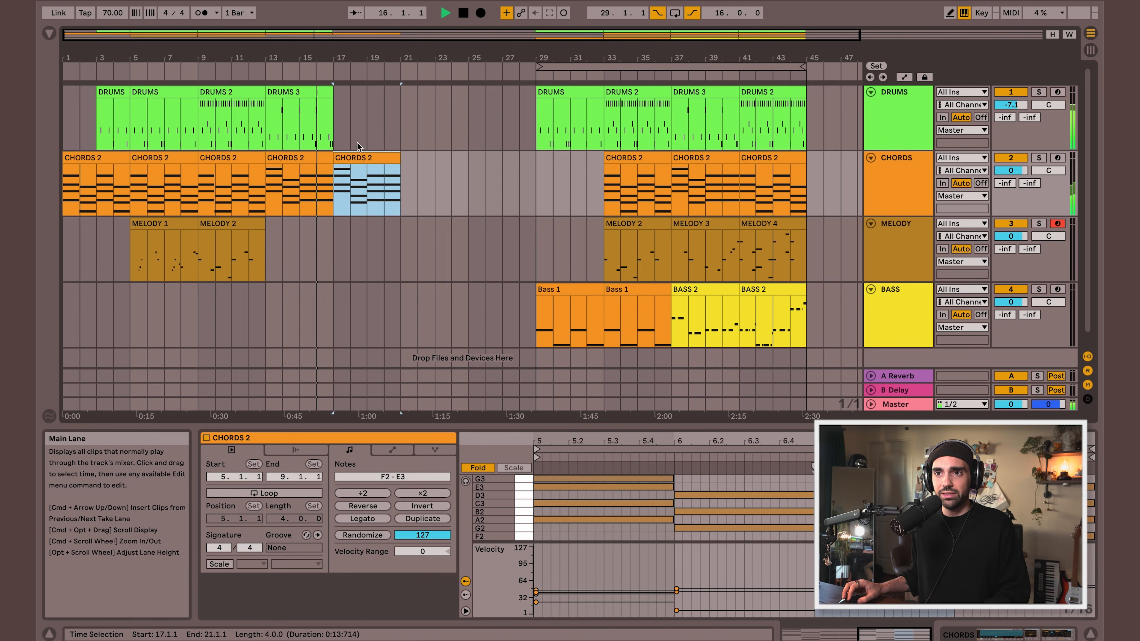
Step: Duplicate the DRUMS 3 clip into bar 17 and trim the copy's start to bar 19, leaving a two-bar drum break
left_click(301, 94)
key("super+d")
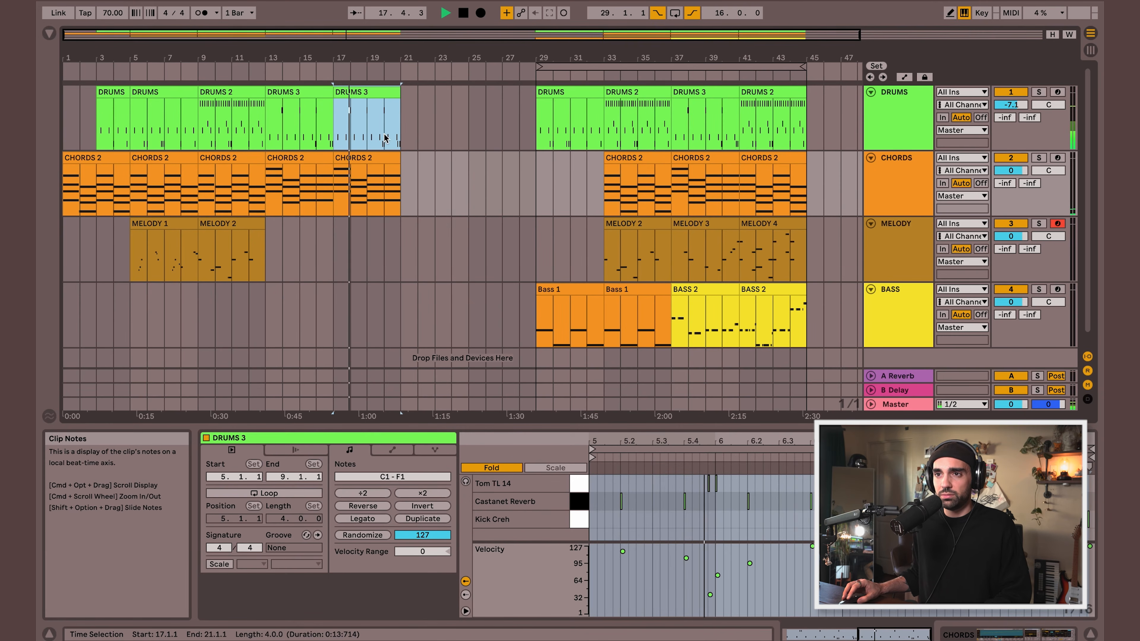
left_click_drag(337, 92, 348, 92)
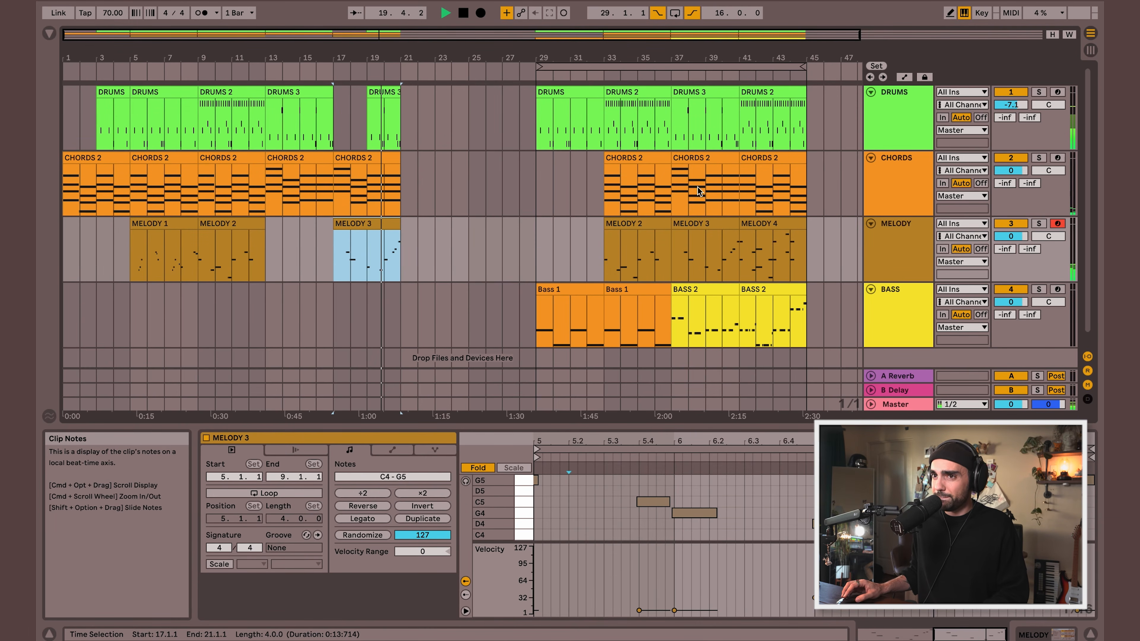
Step: Copy the CHORDS 2 and BASS 2 clips from bar 41 to bar 21 on their own tracks
left_click(776, 158)
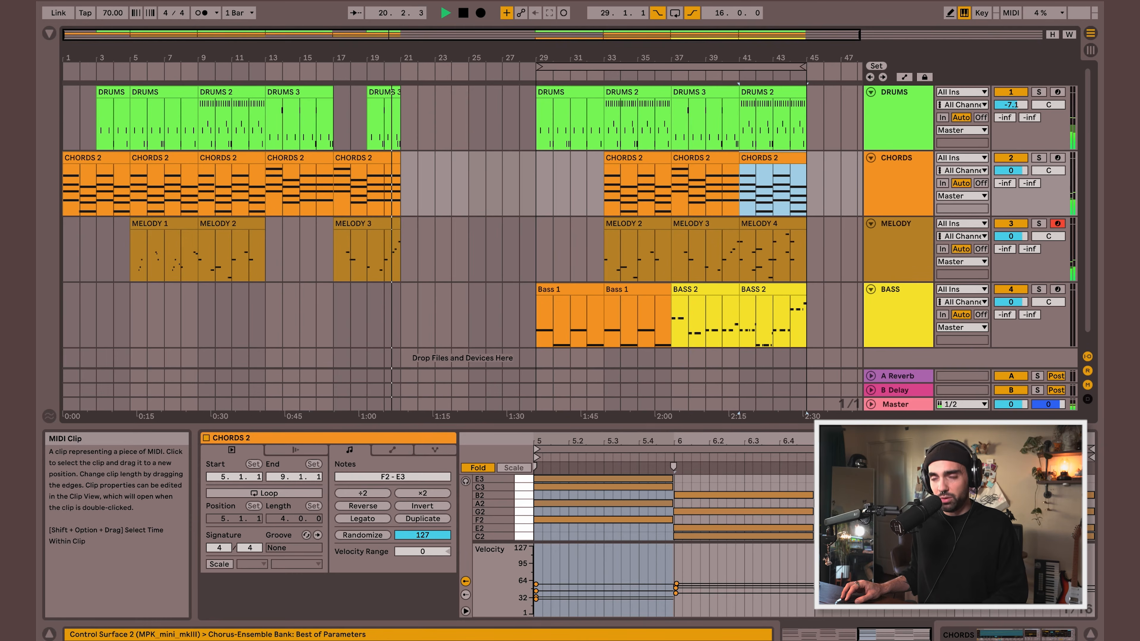
left_click(405, 183)
key("super+v")
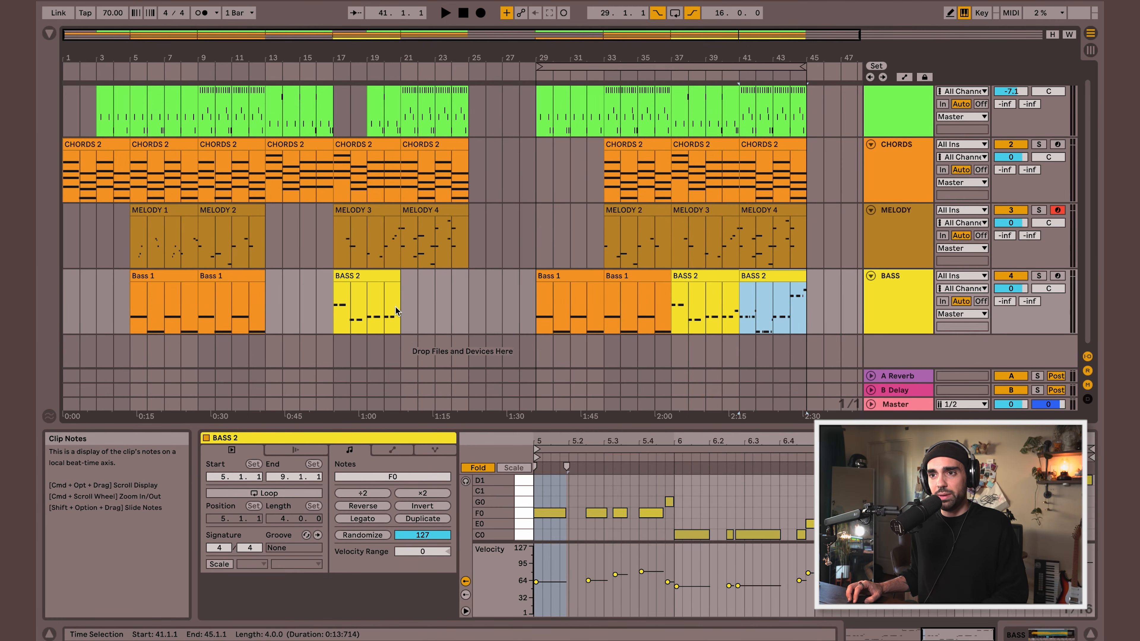
left_click(395, 306)
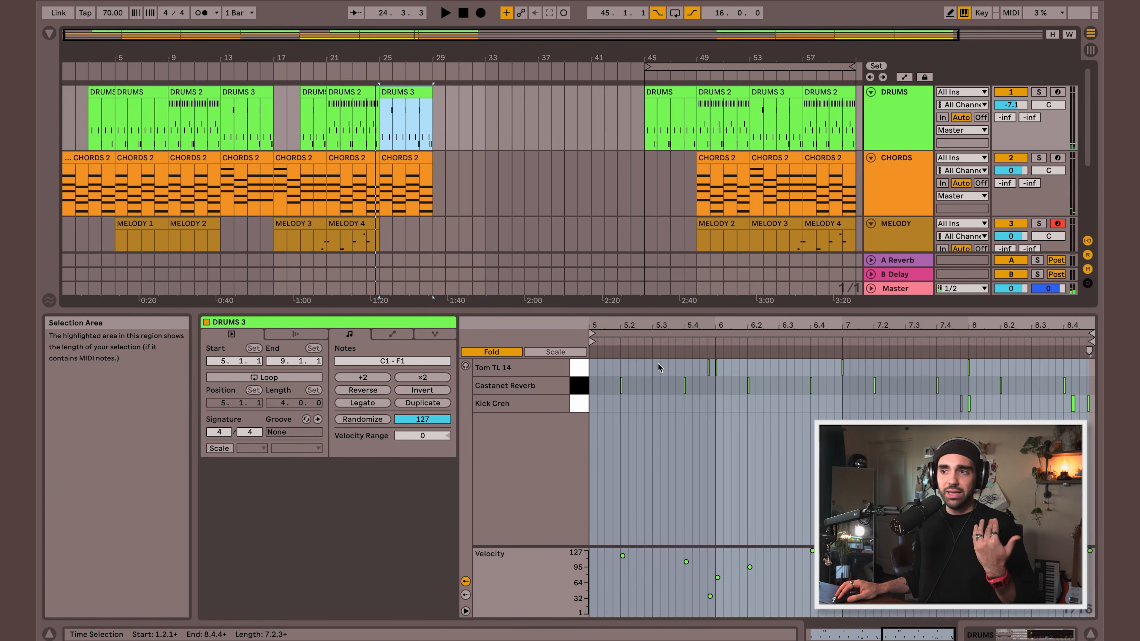
Step: Delete all Tom TL 14 and Kick Creh notes from the DRUMS 3 clip at bar 25, and play the section from there
left_click_drag(661, 366, 1019, 368)
key("Delete")
left_click(572, 403)
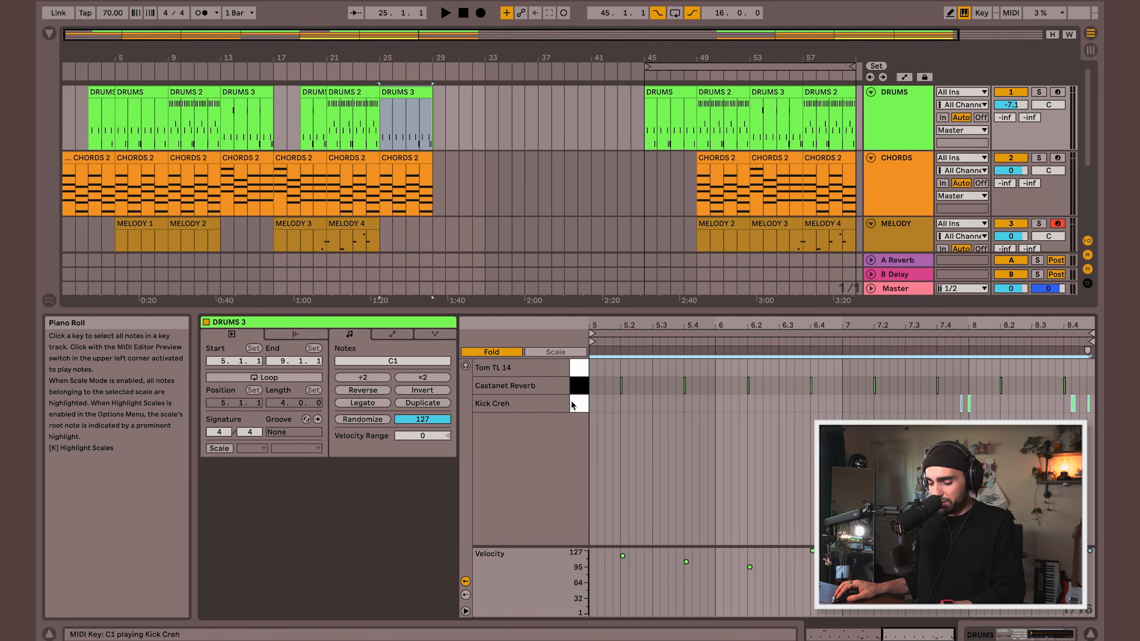
key("Delete")
left_click_drag(482, 310, 482, 430)
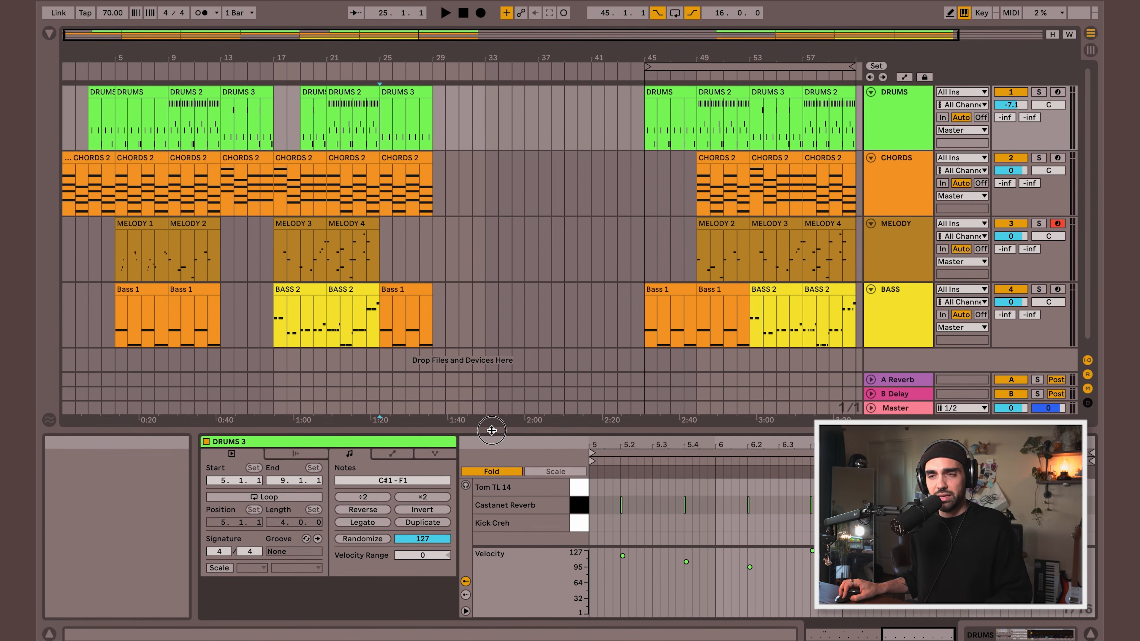
left_click(379, 264)
key("space")
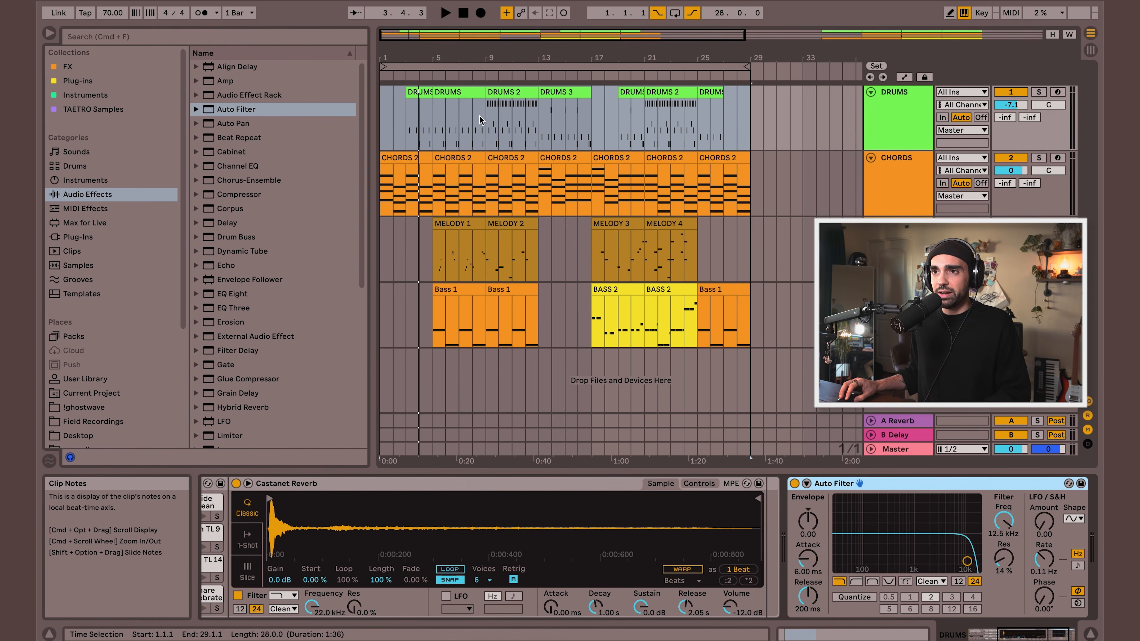
Step: Play from bar 9 and raise the DRUMS track's Auto Filter cutoff to 19.9 kHz with 21% resonance
left_click(484, 90)
left_click(487, 122)
key("space")
mouse_move(968, 561)
left_mouse_down()
mouse_move(940, 534)
mouse_move(922, 539)
mouse_move(961, 539)
mouse_move(907, 541)
mouse_move(977, 557)
left_mouse_up()
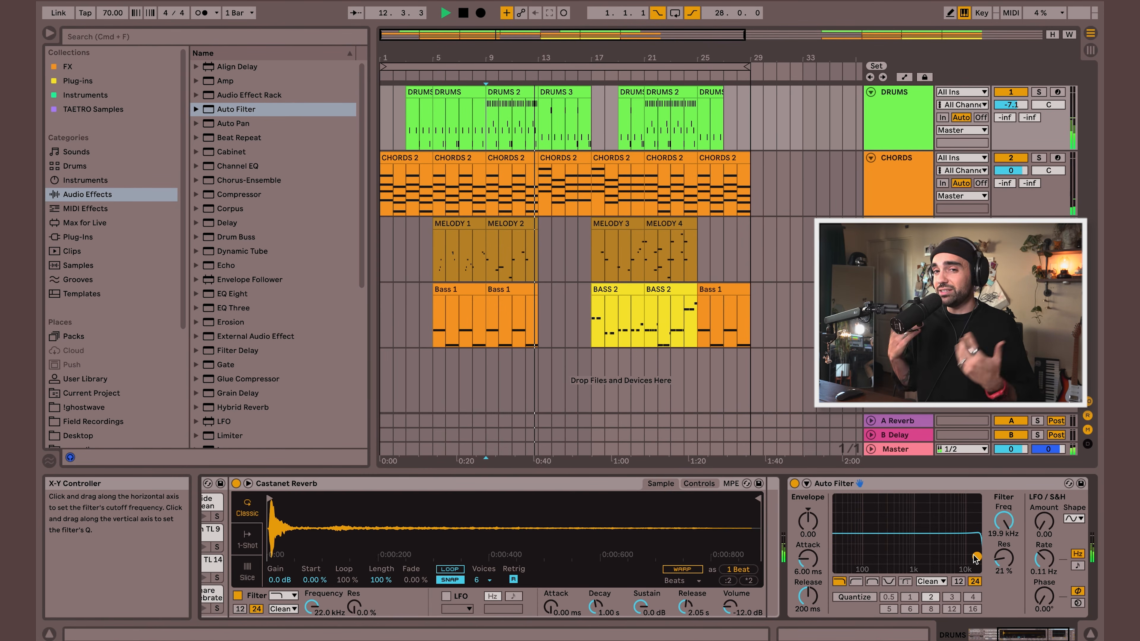
Step: Show automation and ramp the DRUMS Auto Filter frequency up from about 460 Hz at bar 3 to fully open at bar 5
key("a")
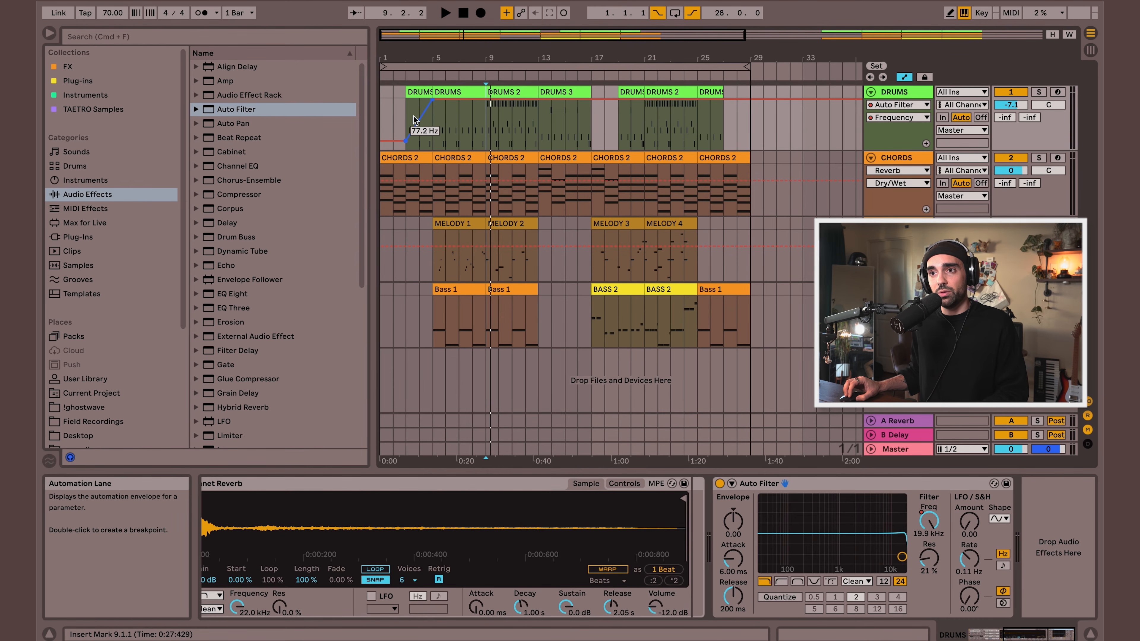
left_click(406, 139)
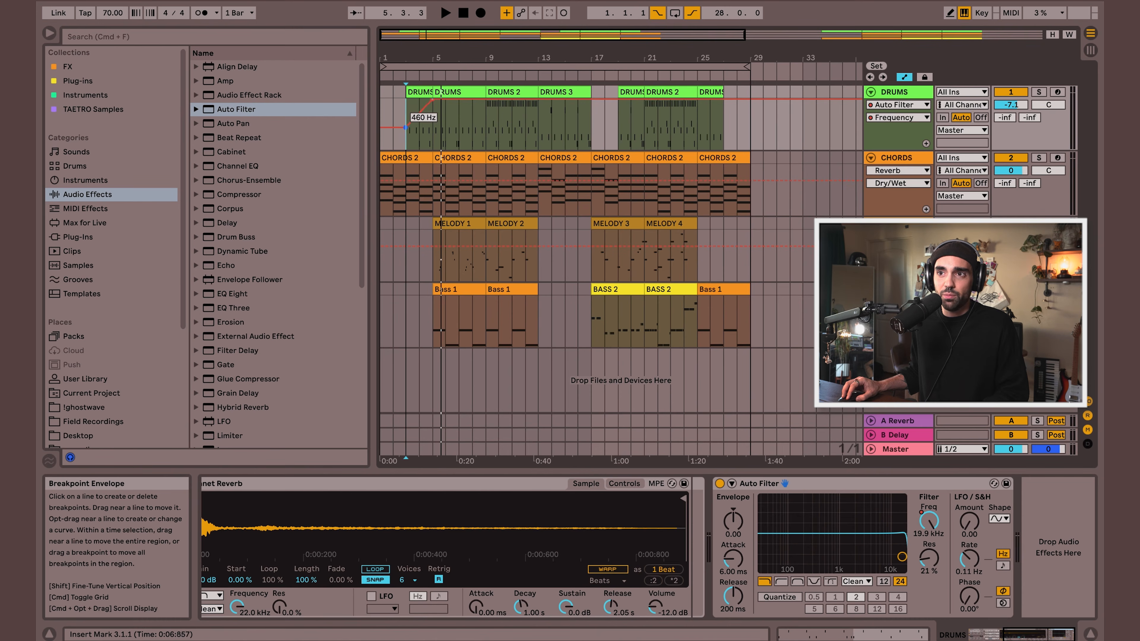
key("space")
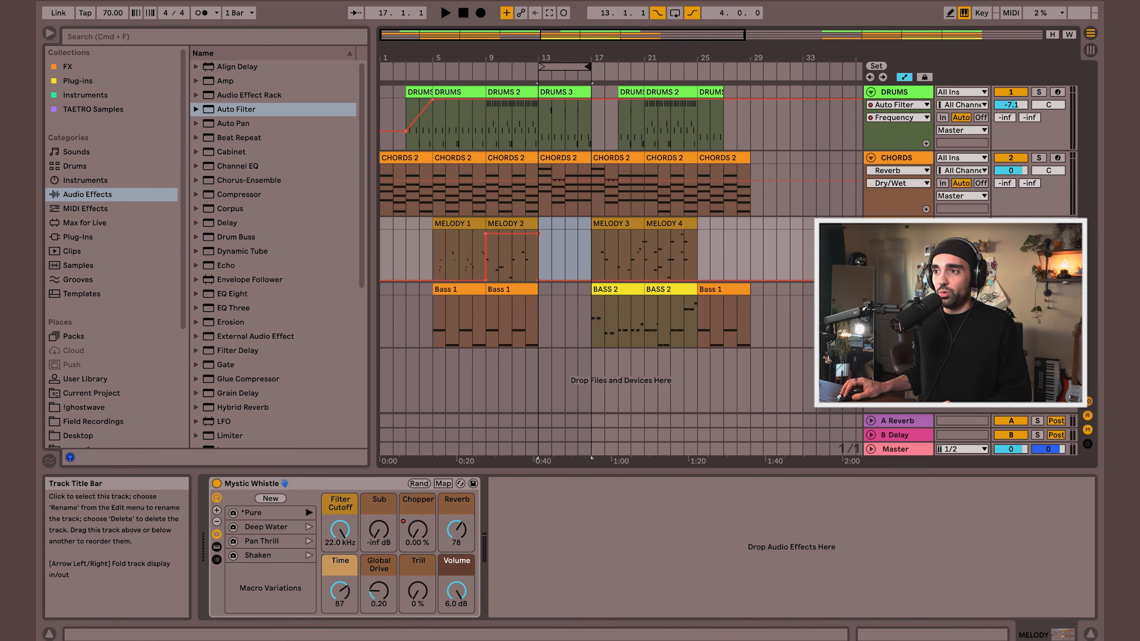
Step: Insert a MIDI track below MELODY and load Simpler's Grand Piano.adg preset onto it after auditioning the piano and keys presets
left_click(102, 0)
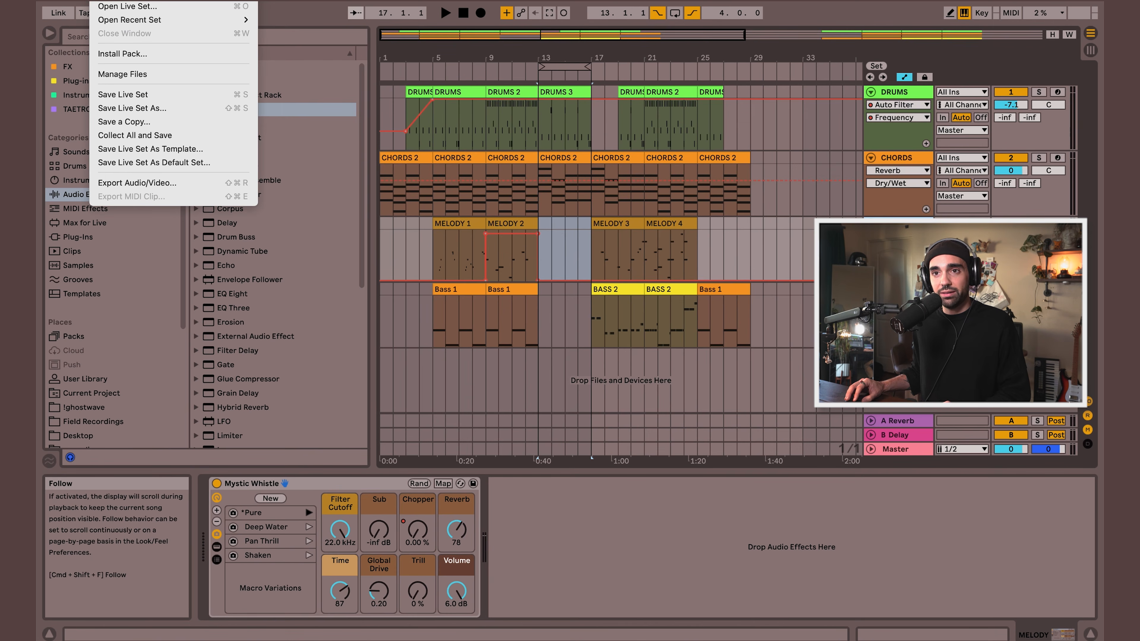
mouse_move(128, 0)
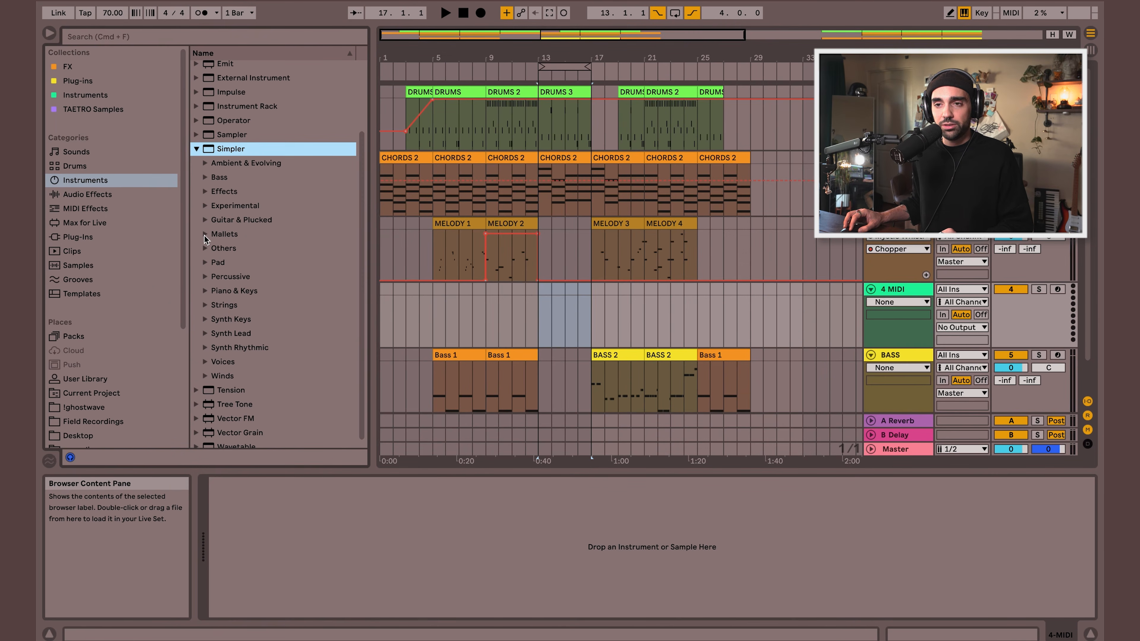
left_click(204, 290)
scroll(234, 310, "down", 1)
left_click(265, 320)
left_click(262, 348)
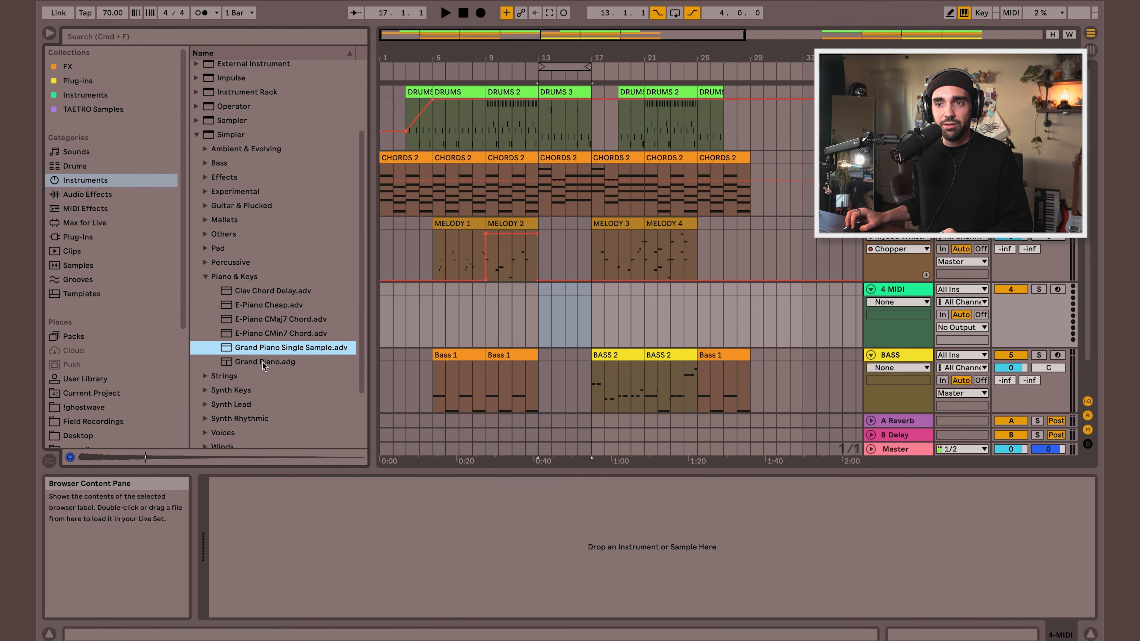
left_click(264, 363)
scroll(263, 366, "down", 1)
left_click_drag(258, 341, 567, 326)
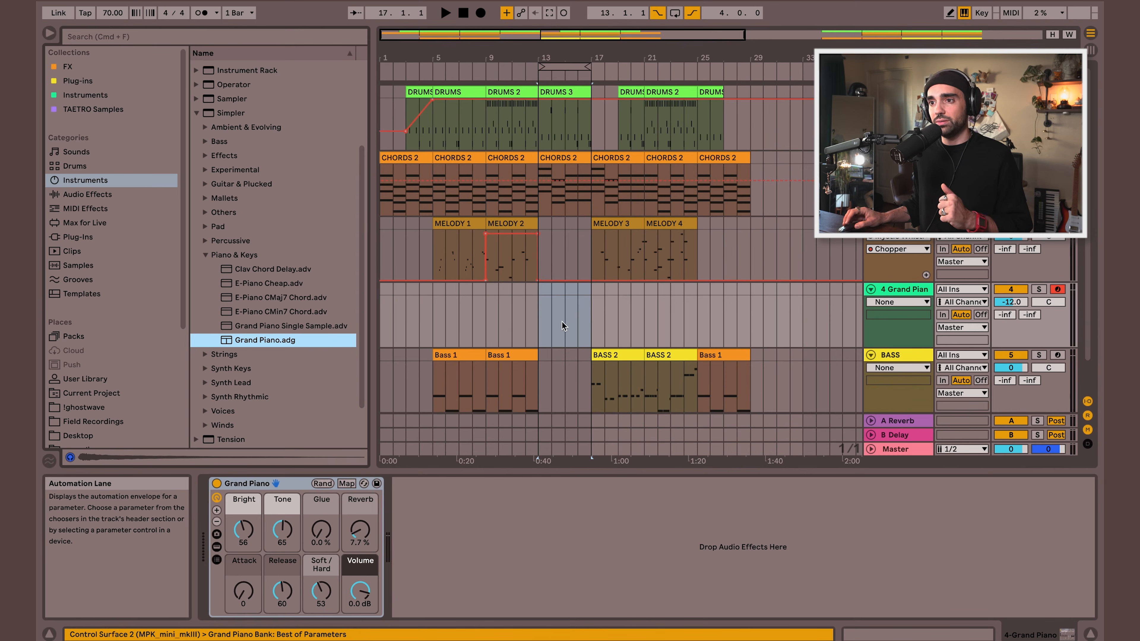
Step: Copy the MELODY 3 clip from bar 17 to bar 13 of the Grand Piano track and add a Delay effect to that track
left_click(622, 223)
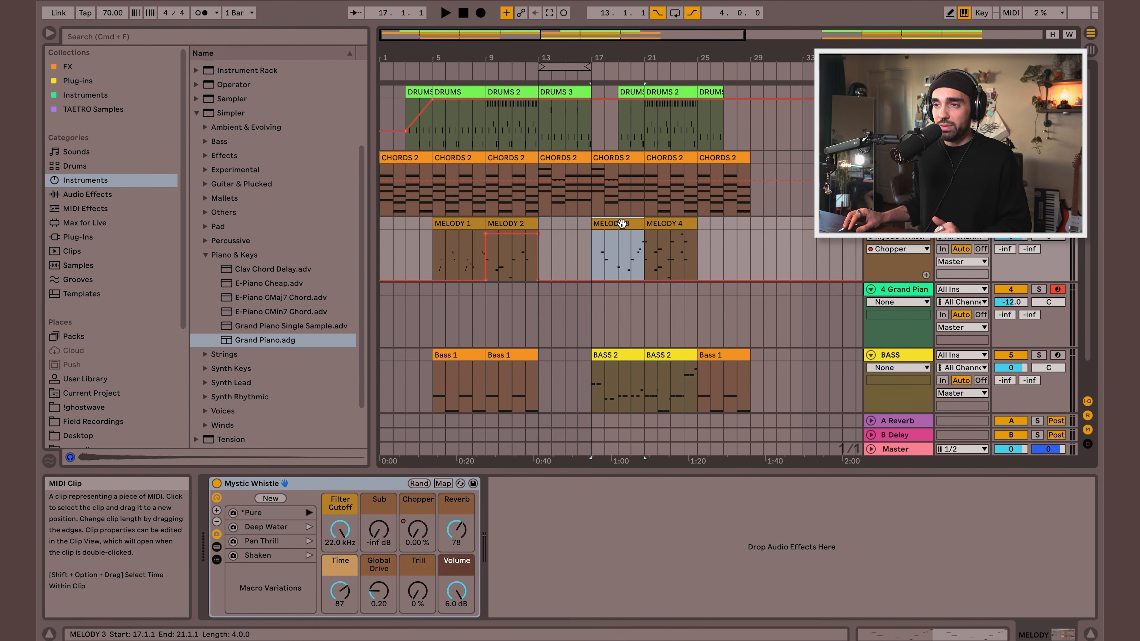
left_click_drag(623, 223, 570, 292)
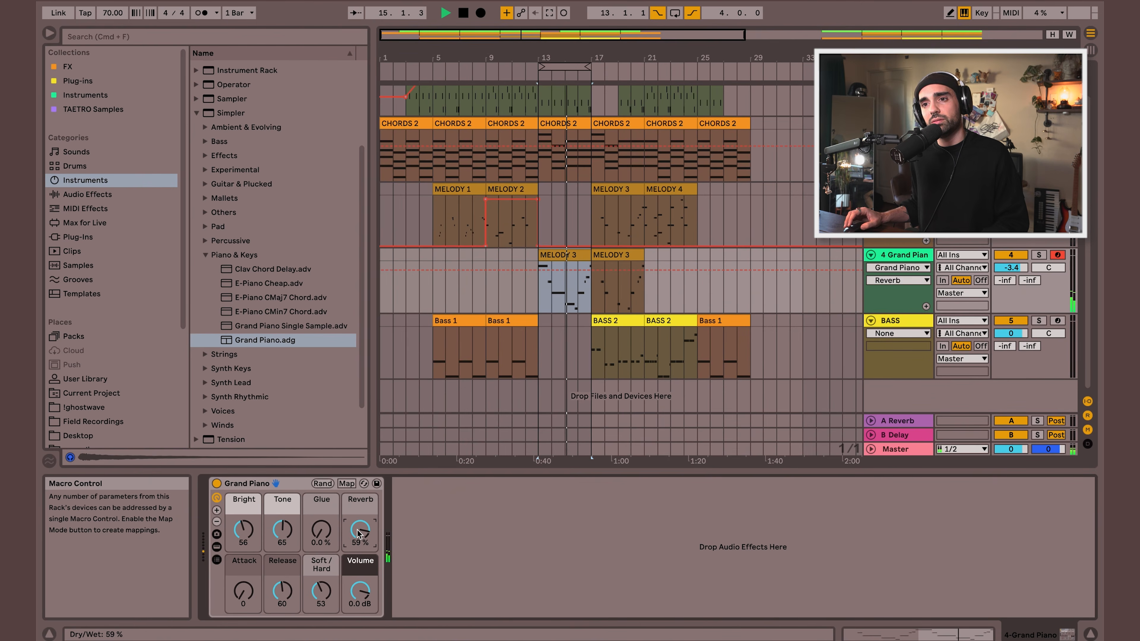
left_click(88, 194)
left_click(125, 39)
type("delay")
left_click_drag(227, 94, 548, 292)
key("space")
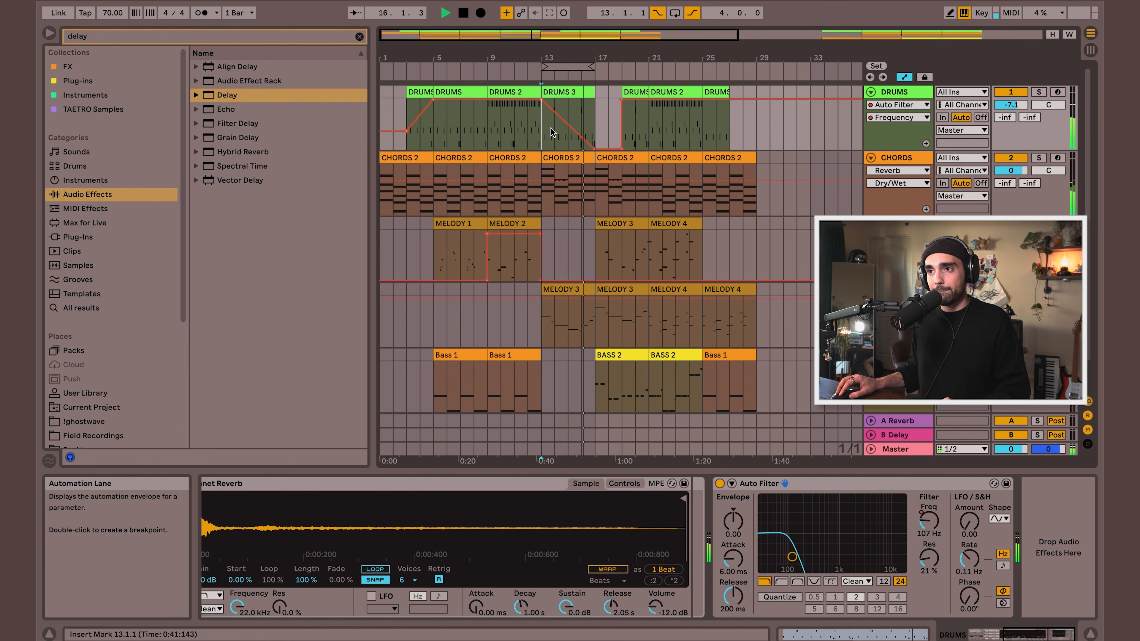
Step: Raise the DRUMS filter frequency automation point at bar 17 to about 377 Hz
mouse_move(595, 149)
left_click_drag(595, 150, 595, 127)
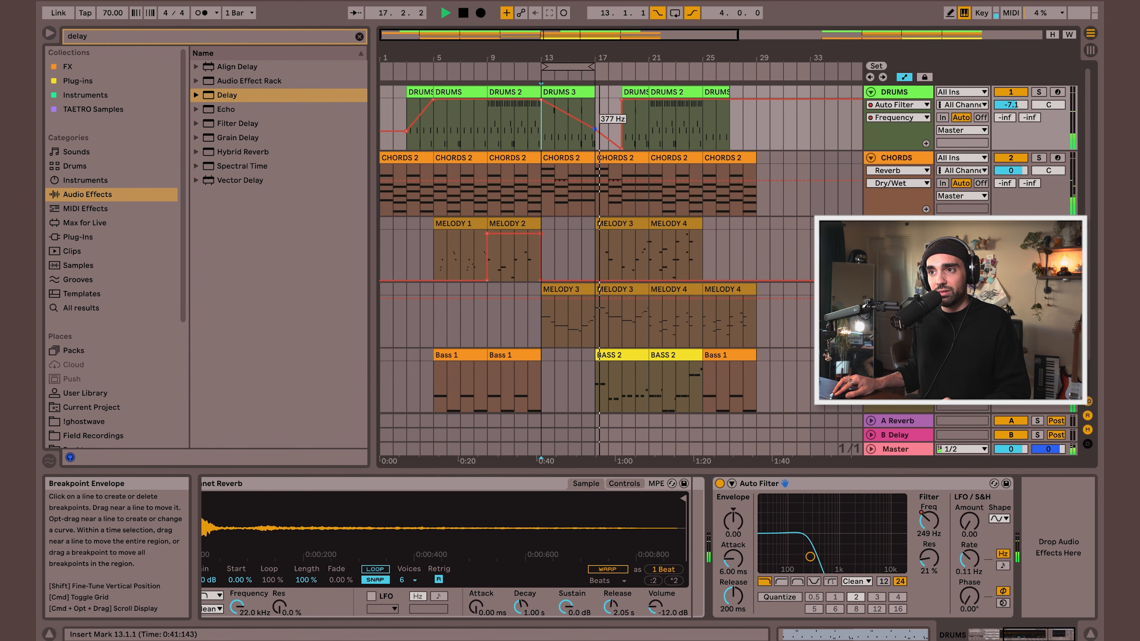
key("space")
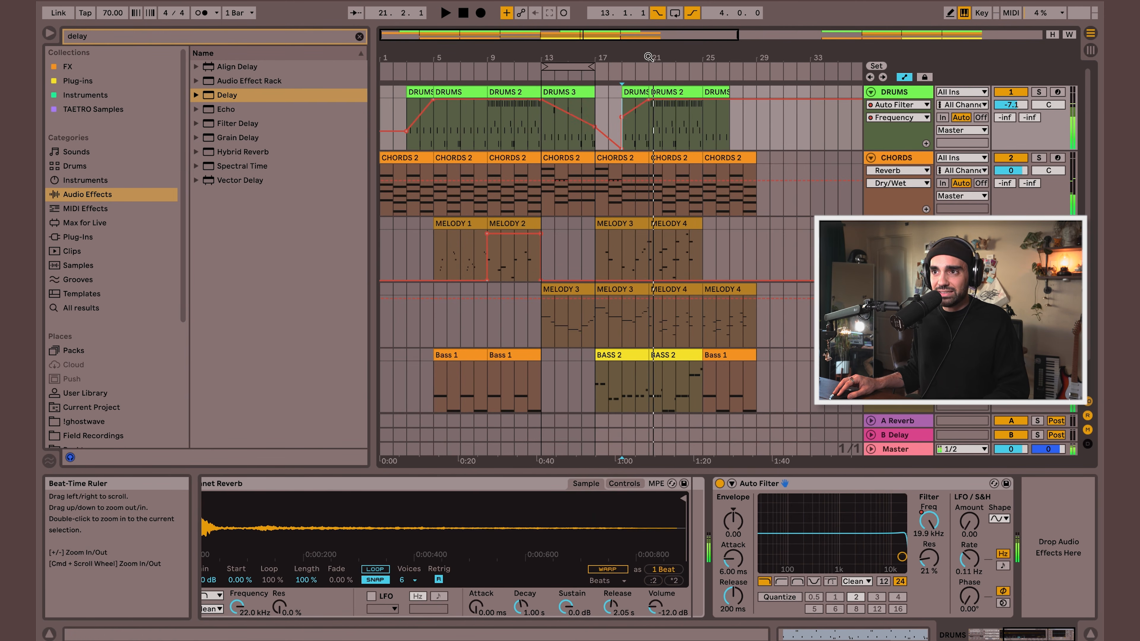
Step: Set a fixed 1/8 grid, remove the final beat of the DRUMS 3 clip just before bar 21, and play the transition
left_click(624, 131)
right_click(644, 132)
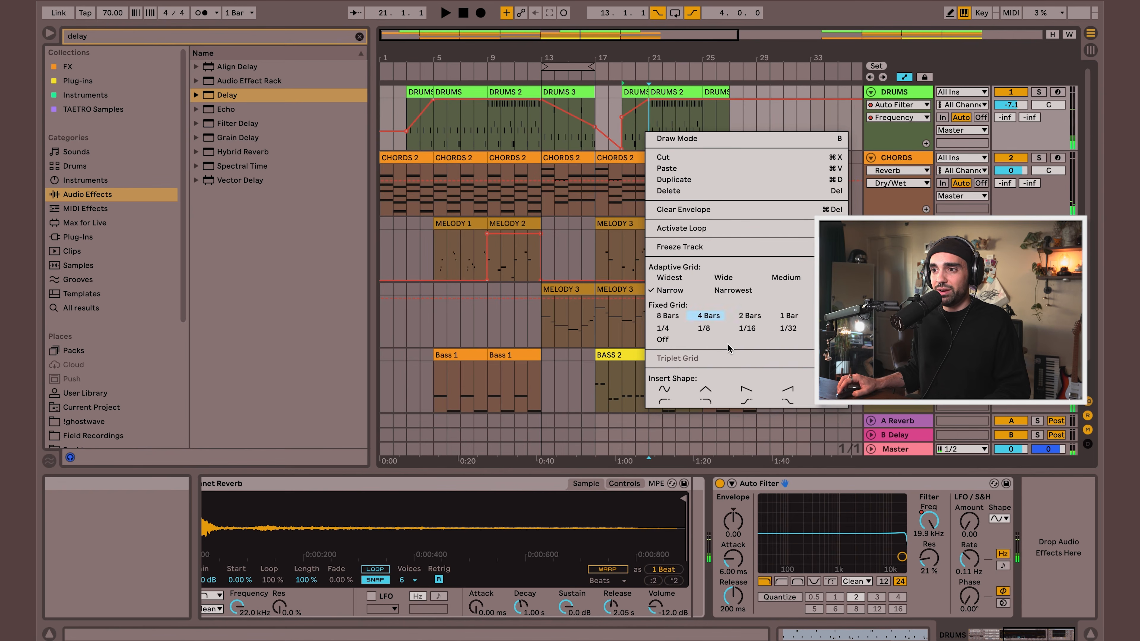
left_click(705, 331)
mouse_move(646, 61)
left_mouse_down()
mouse_move(658, 88)
mouse_move(646, 93)
left_mouse_up()
left_click(631, 137)
left_click(623, 137)
key("space")
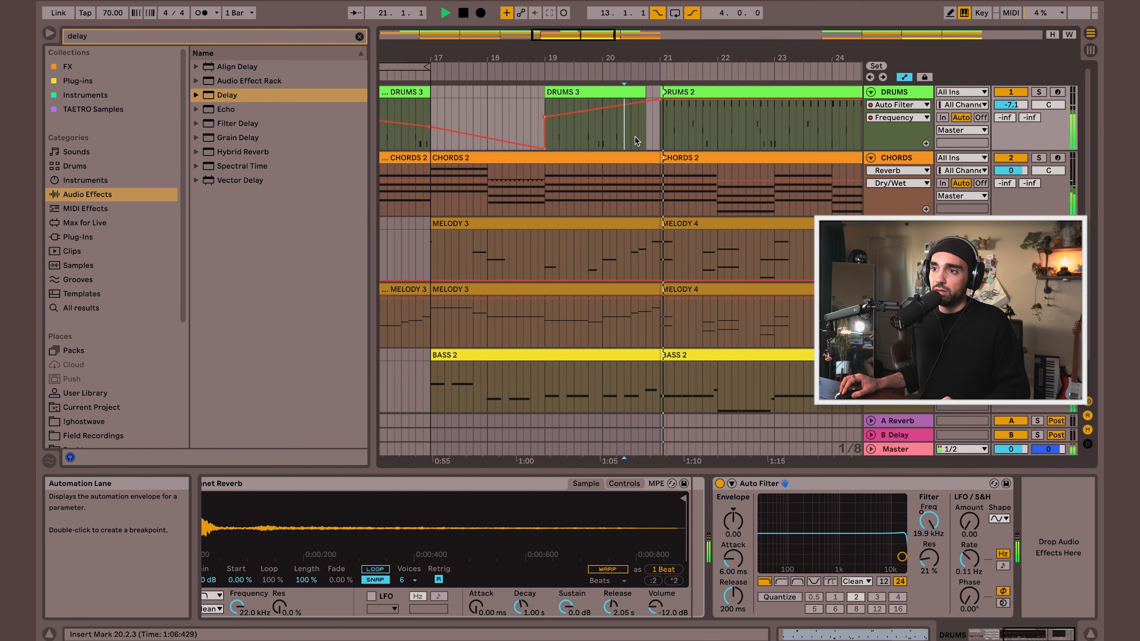
Step: Fold the DRUMS, CHORDS, MELODY, Grand Piano and BASS tracks to give an overview of the whole arrangement
left_click_drag(632, 59, 679, 28)
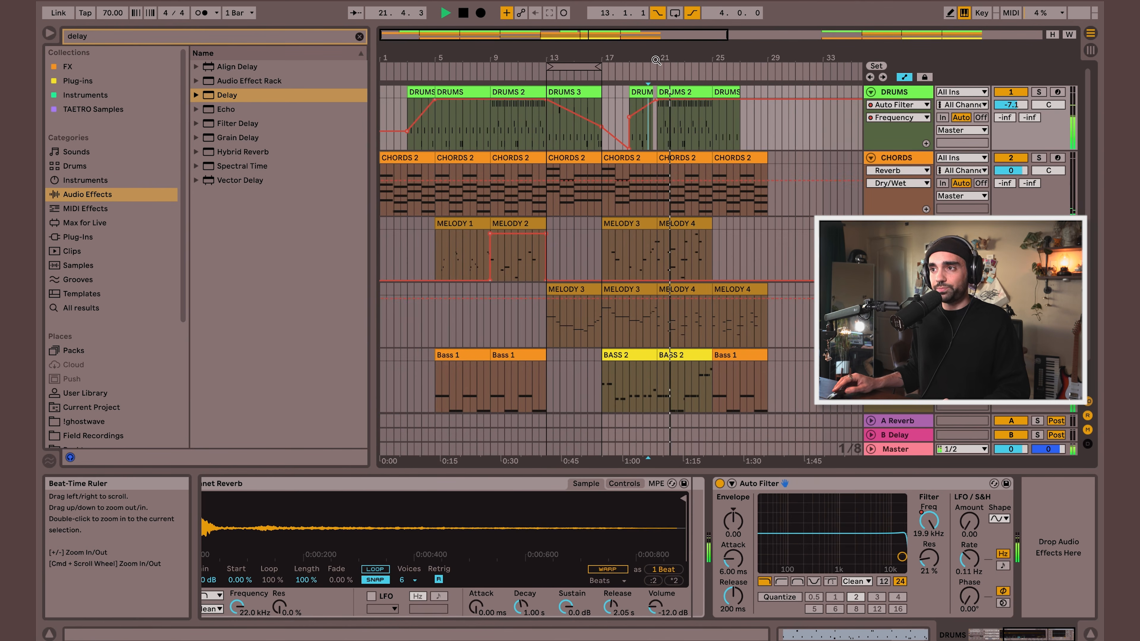
left_click(871, 92)
left_click(871, 106)
left_click(871, 120)
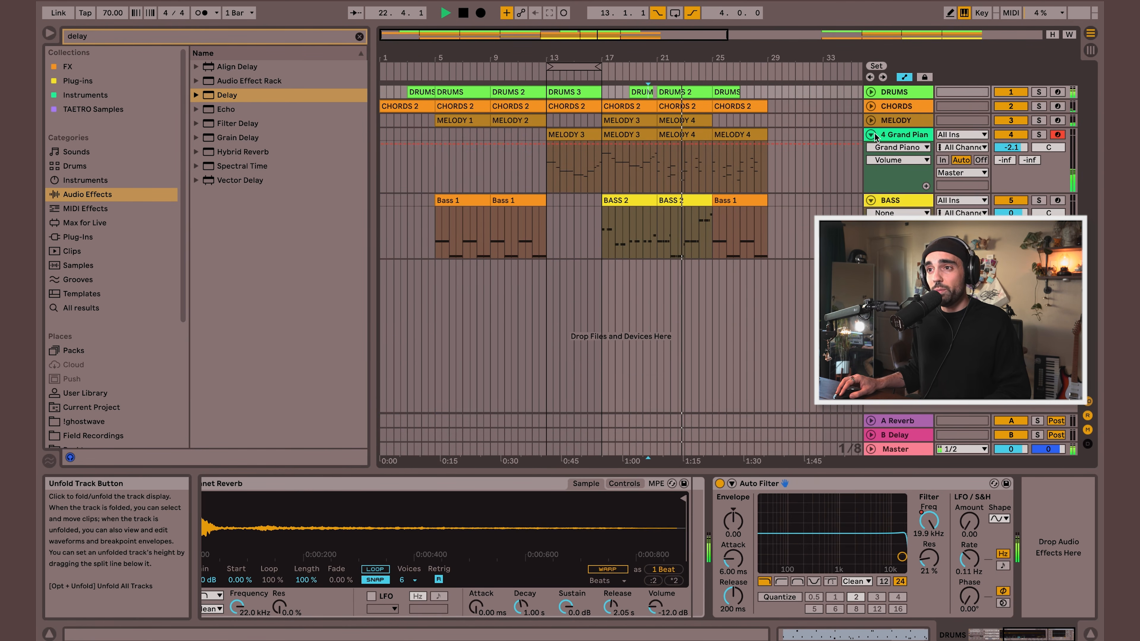
left_click(871, 135)
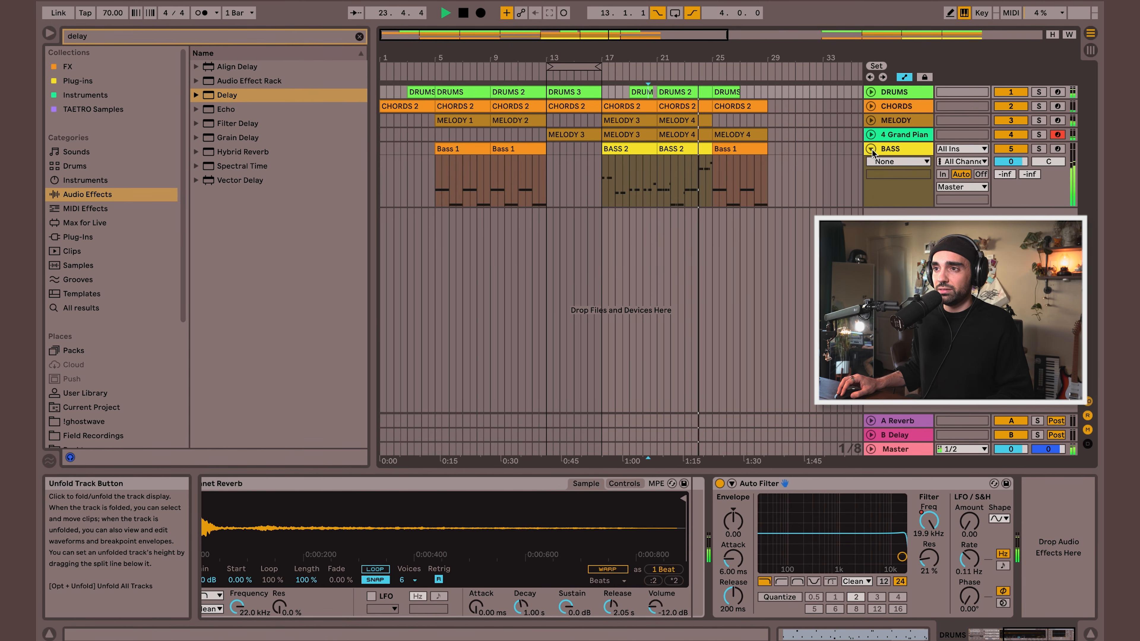
left_click(871, 149)
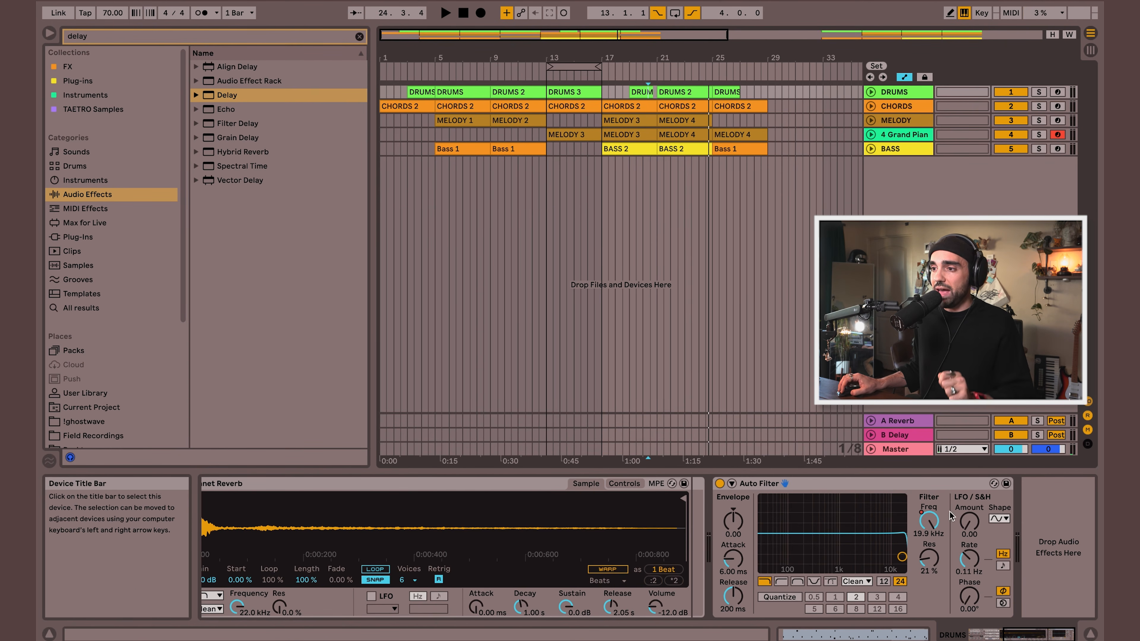
Step: Extend the arrangement loop to span from bar 1 to bar 29
left_click_drag(548, 66, 367, 70)
left_click_drag(598, 68, 765, 82)
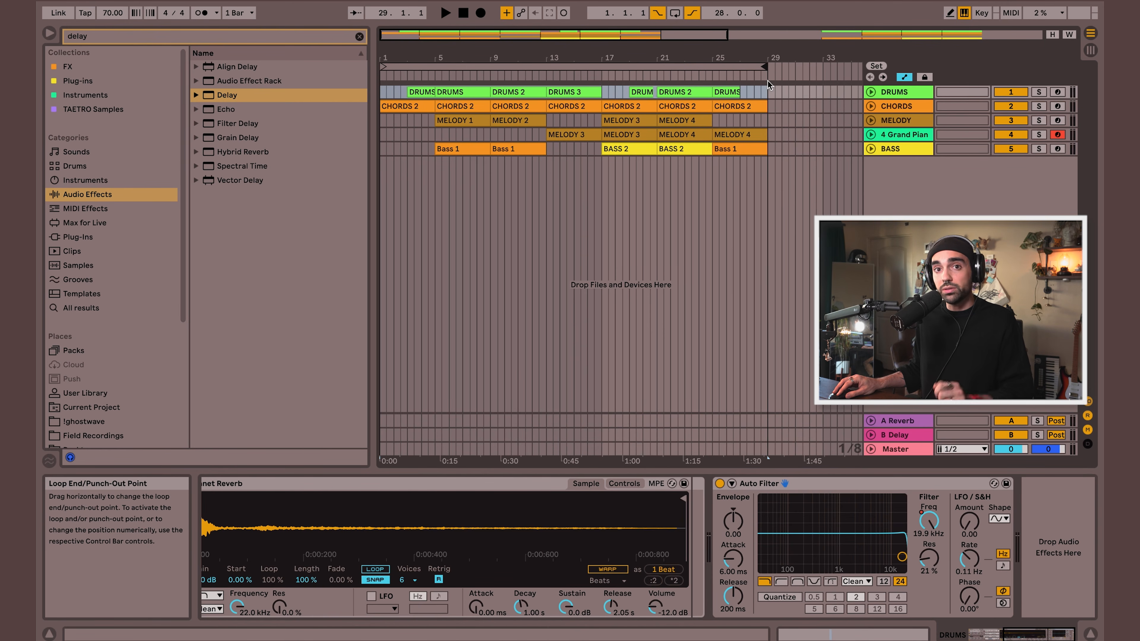
Step: Unfold the Grand Piano track and display its instrument and Delay settings
left_click(871, 134)
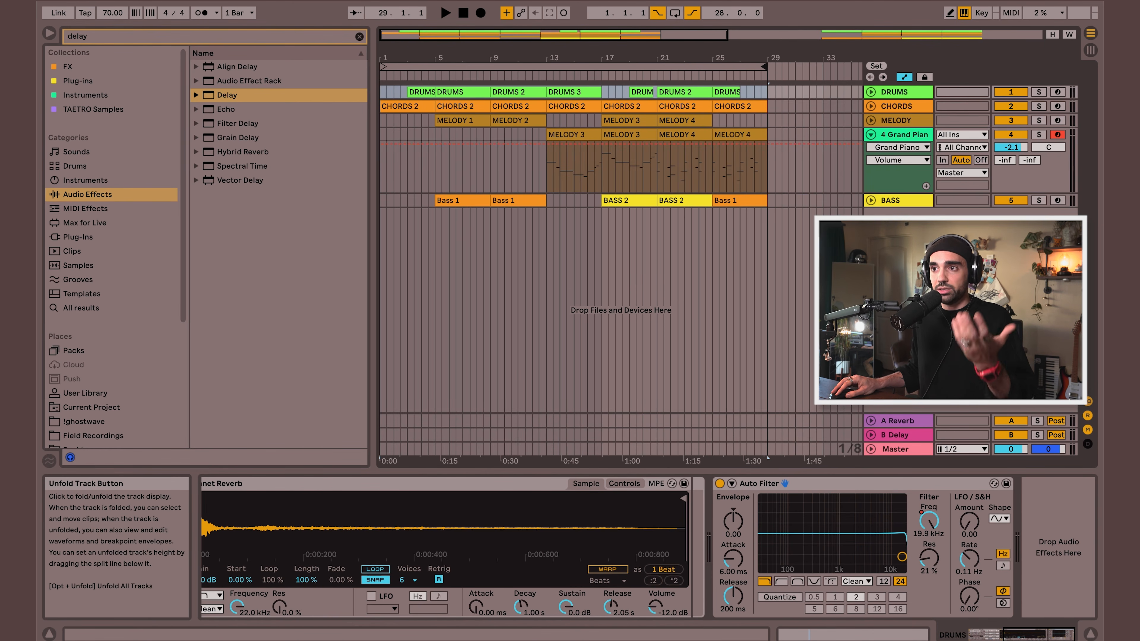
left_click(653, 165)
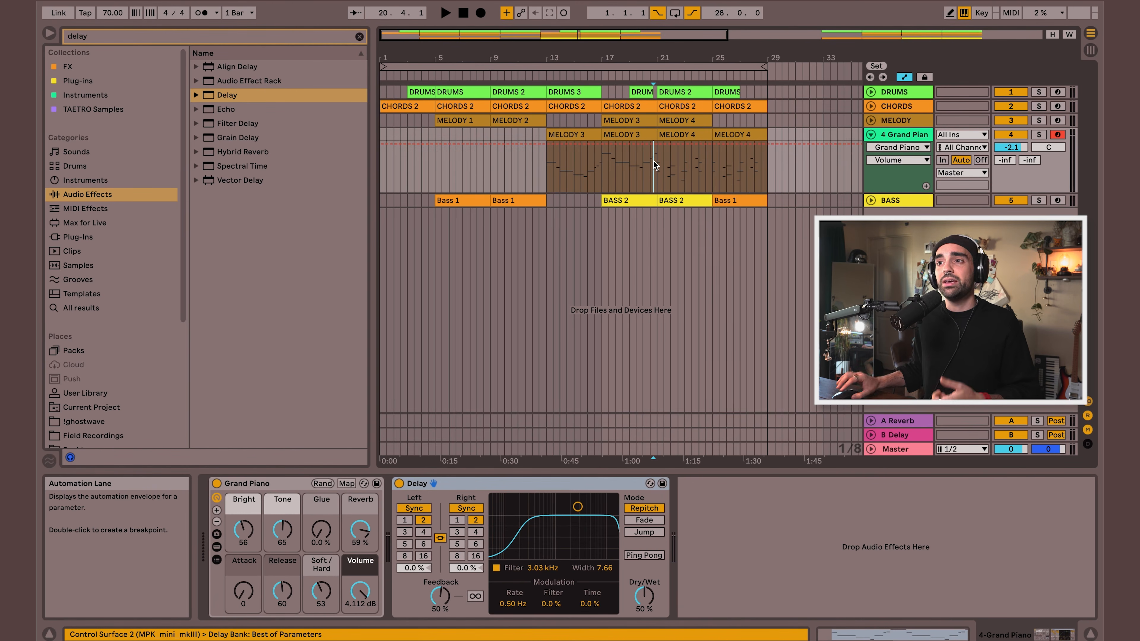